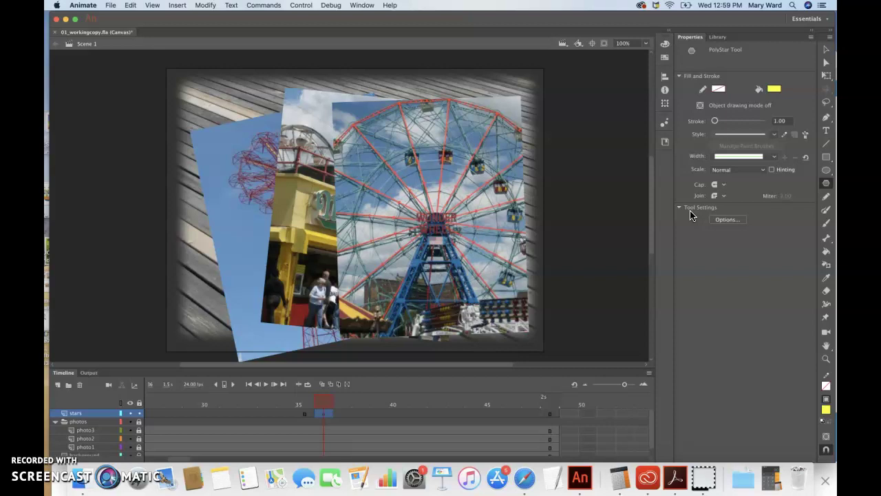
Set the PolyStar tool to the star style with 5 sides and a star point size of 0.50
click(728, 219)
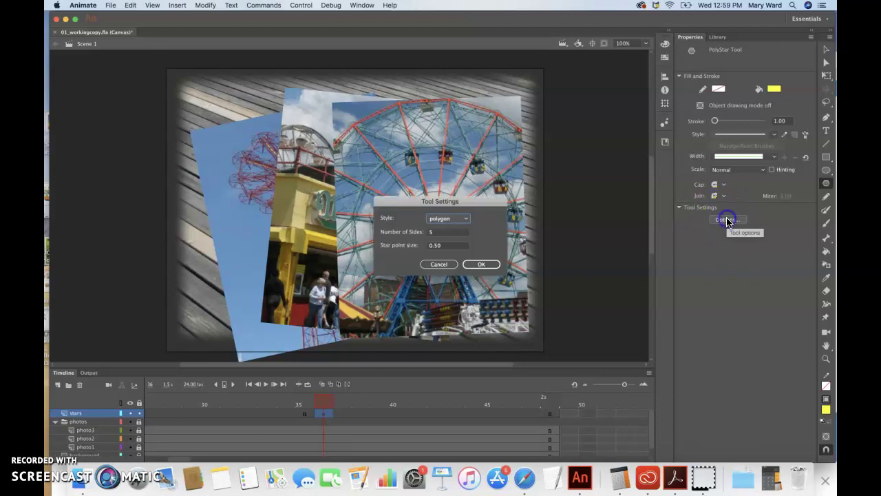
click(455, 219)
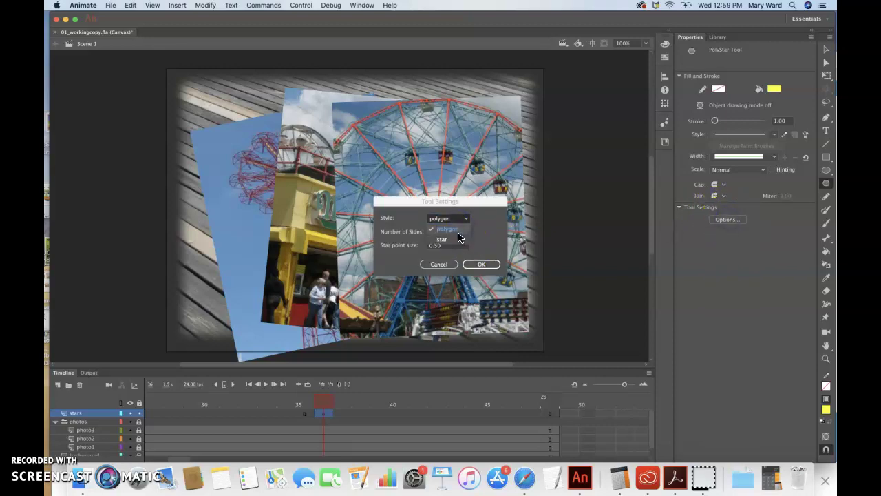
click(457, 232)
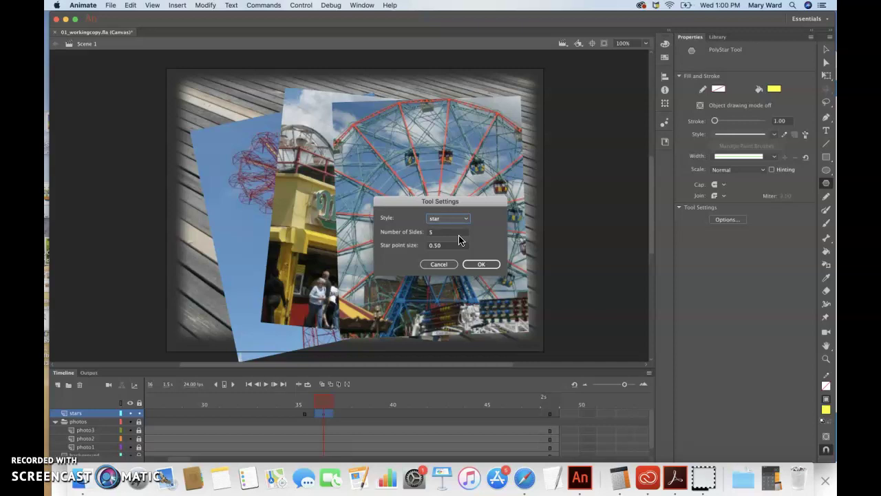
double_click(434, 234)
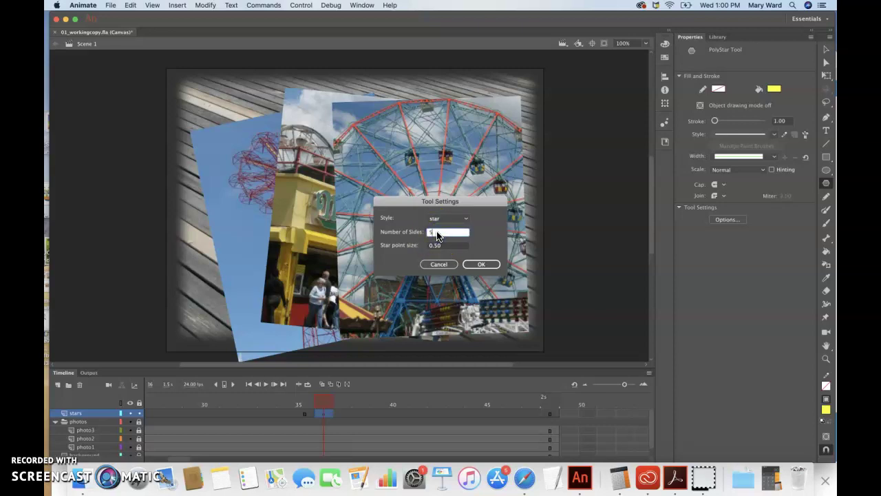
click(436, 244)
click(377, 310)
click(483, 264)
click(482, 265)
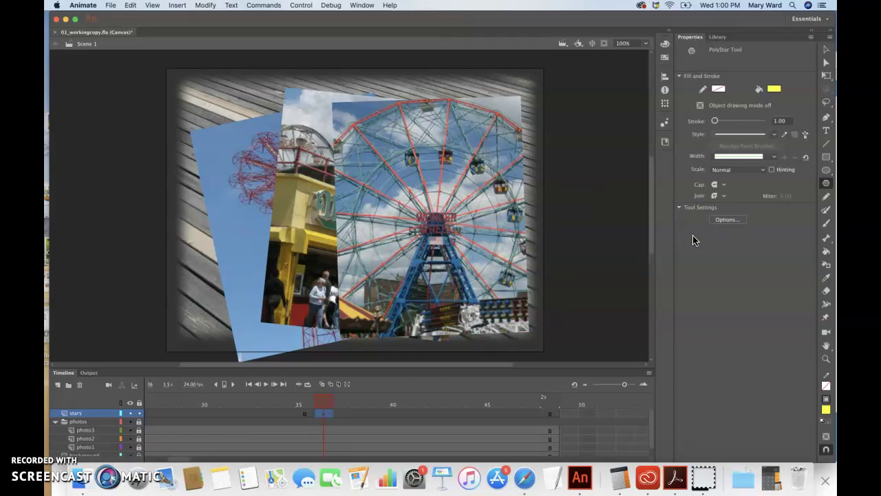
click(61, 437)
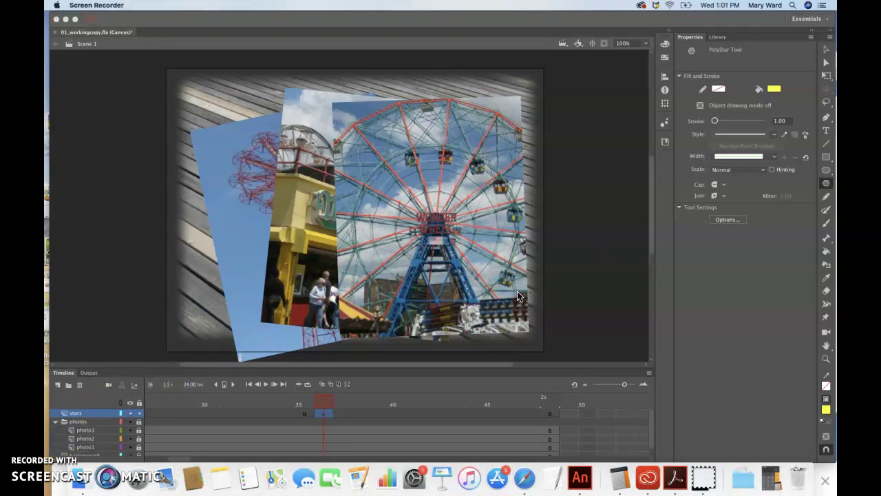
Draw eight yellow stars of varied sizes around the photos in frame 36 of the stars layer, finishing with the Selection tool active
drag(458, 143, 513, 137)
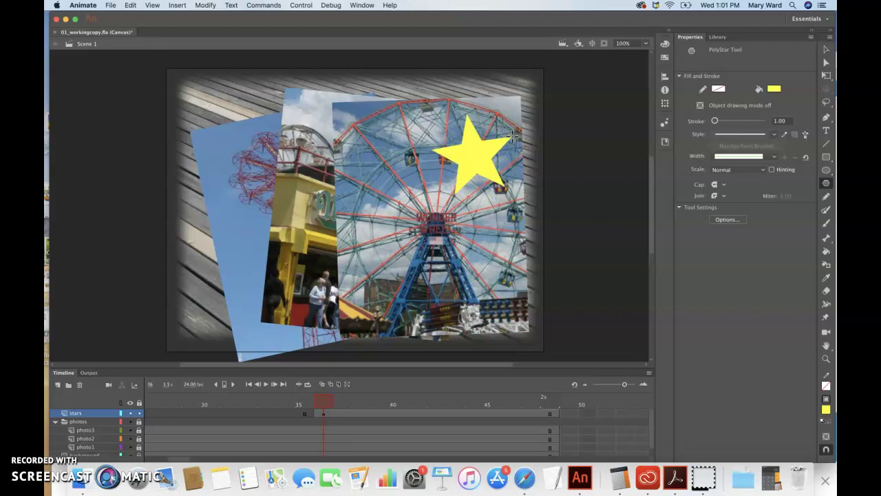
mouse_move(497, 80)
mouse_down()
mouse_move(476, 87)
mouse_move(500, 106)
mouse_move(488, 113)
mouse_move(519, 111)
mouse_up()
drag(224, 102, 245, 121)
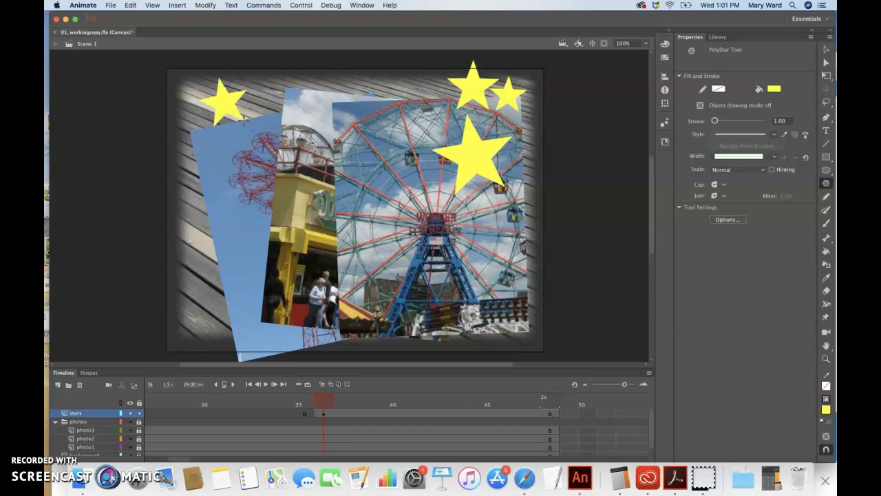
mouse_move(203, 273)
mouse_down()
mouse_move(215, 283)
mouse_move(242, 279)
mouse_move(250, 303)
mouse_move(237, 314)
mouse_move(281, 305)
mouse_move(277, 328)
mouse_up()
click(488, 315)
drag(450, 311, 493, 328)
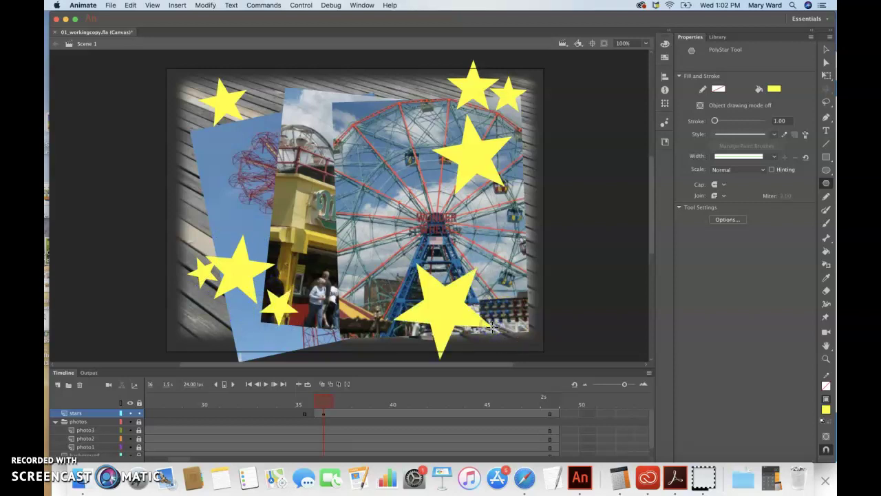
click(60, 454)
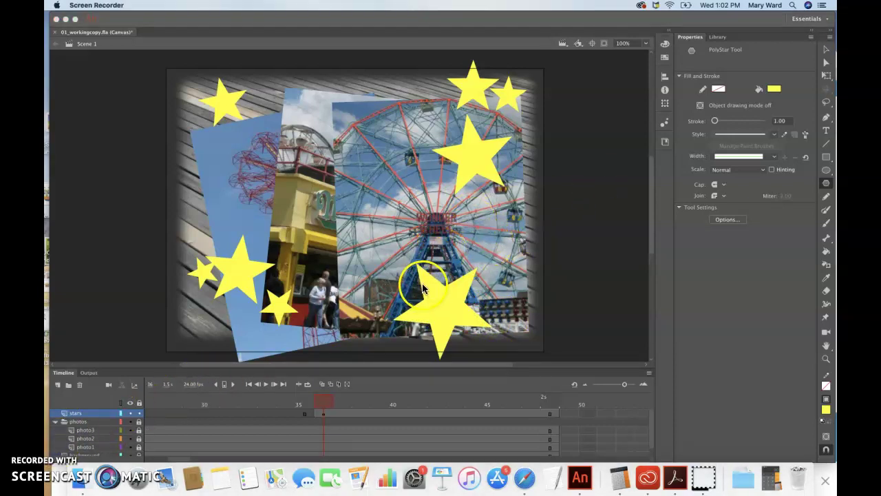
click(826, 54)
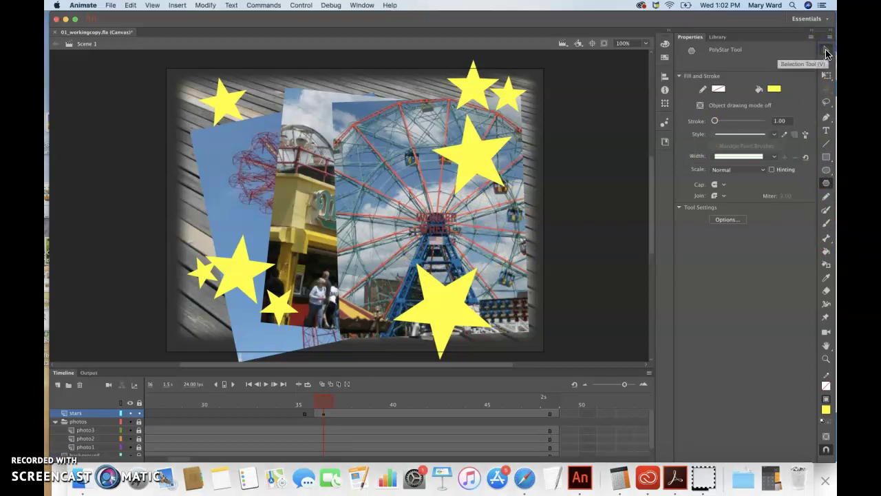
click(826, 54)
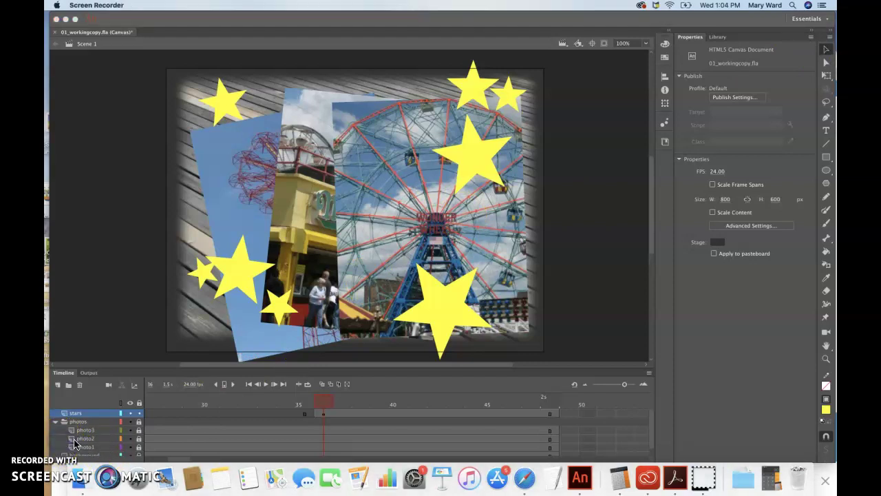
Move the playhead back to frame 12, where the photo2 image first appears
click(169, 387)
click(314, 398)
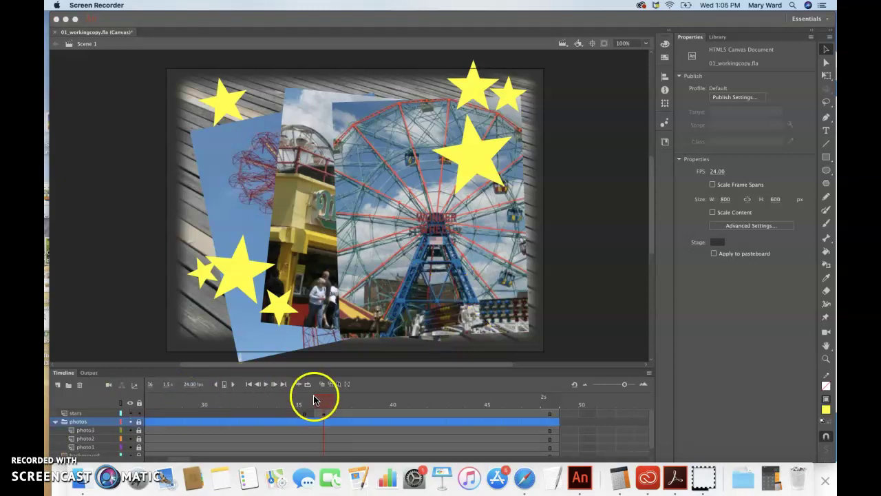
click(207, 418)
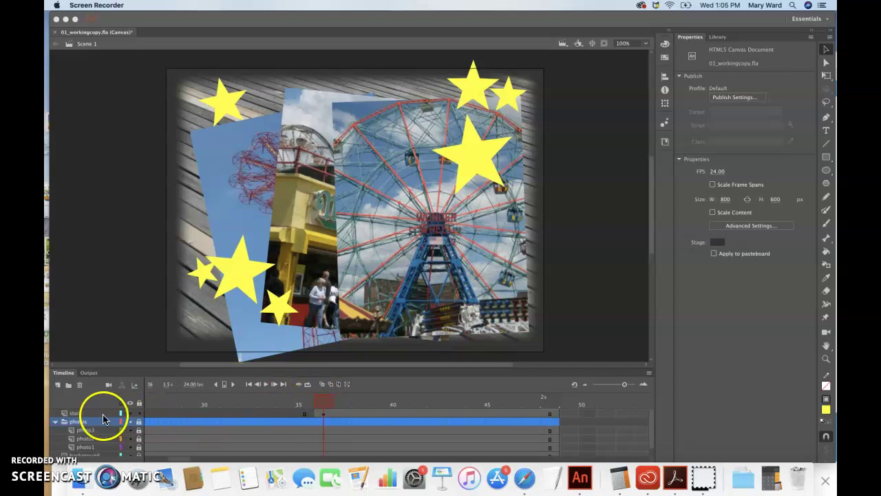
click(324, 402)
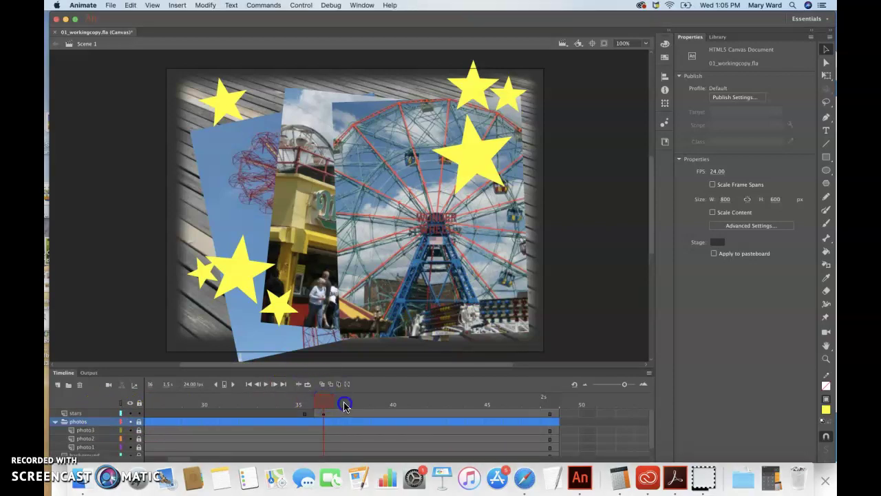
click(276, 405)
drag(275, 405, 353, 405)
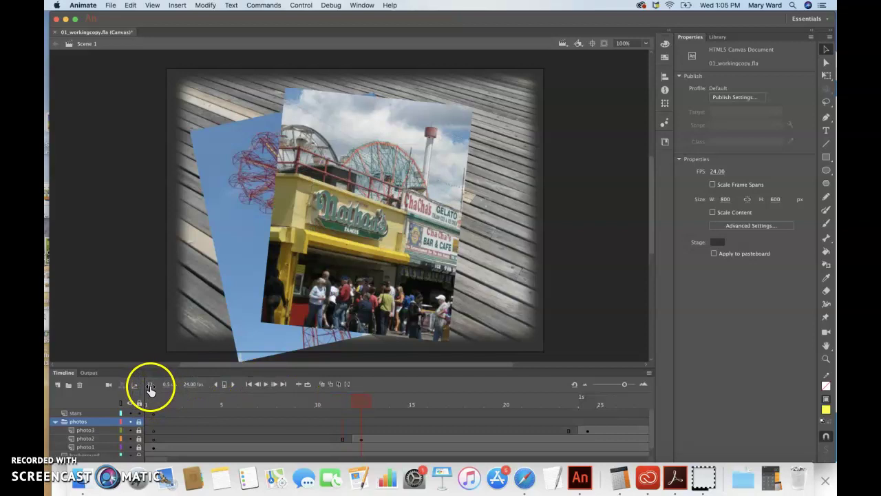
click(64, 444)
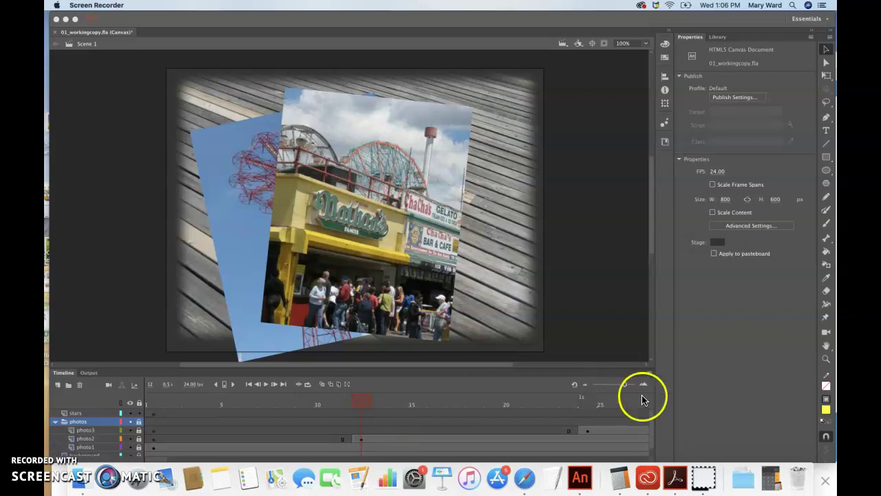
Minimize the browser window and shrink the Animate window so the lower timeline layers clear the Dock
click(749, 21)
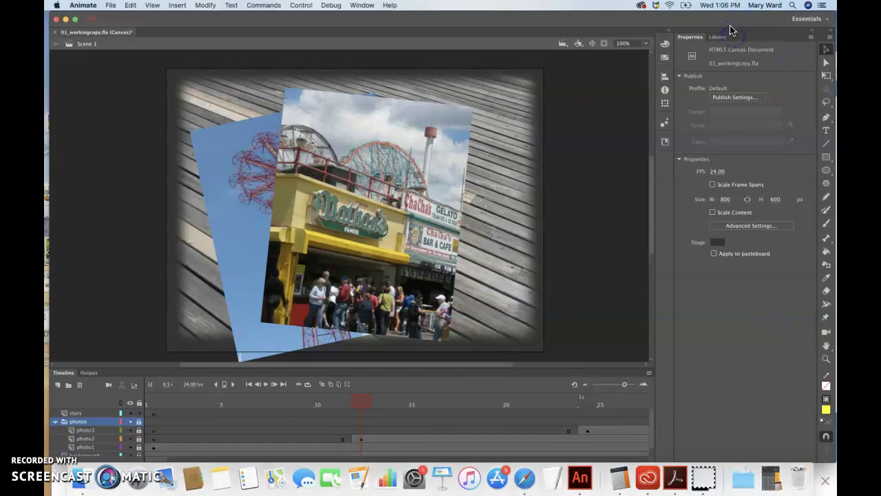
mouse_move(731, 26)
mouse_down()
mouse_move(724, 60)
mouse_move(735, 26)
mouse_up()
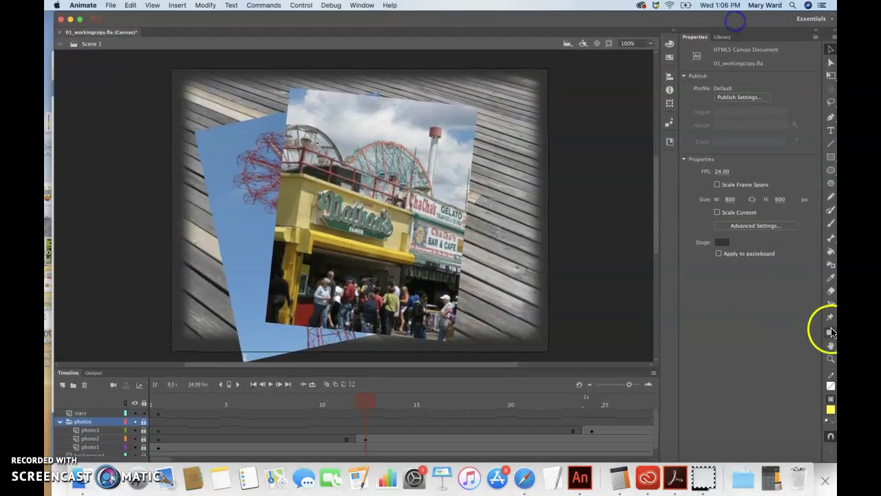
click(834, 490)
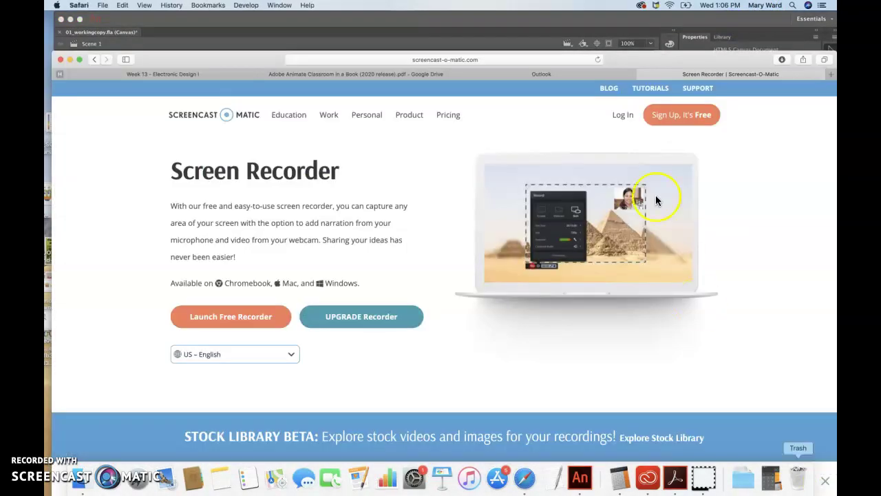
click(70, 59)
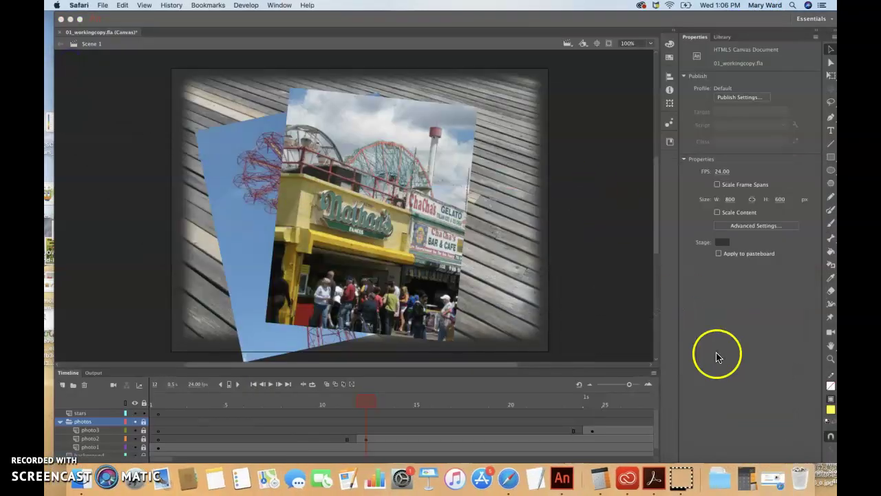
click(696, 26)
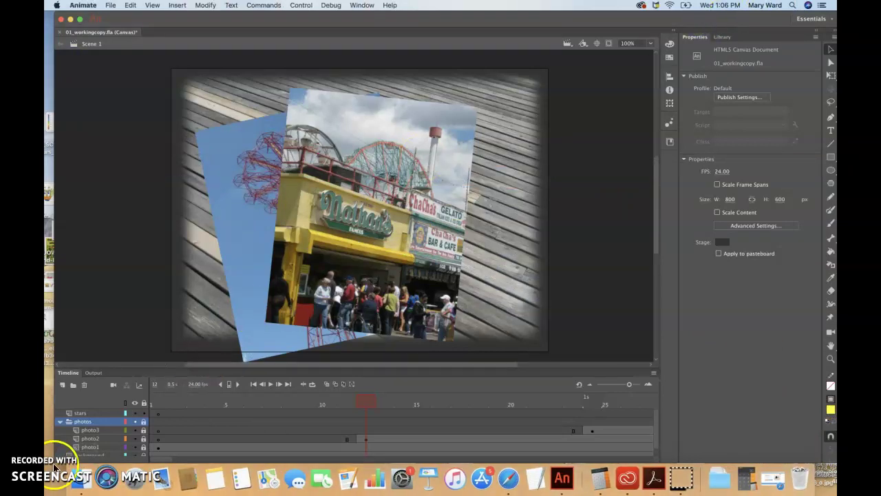
drag(55, 452, 50, 427)
Insert keyframes at frame 12 on the photo1 and background layers
click(203, 413)
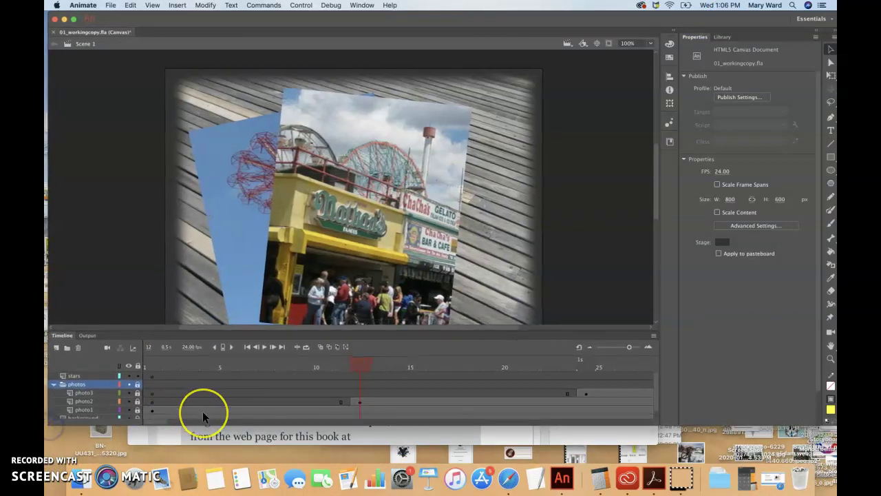
drag(333, 399, 361, 413)
click(362, 413)
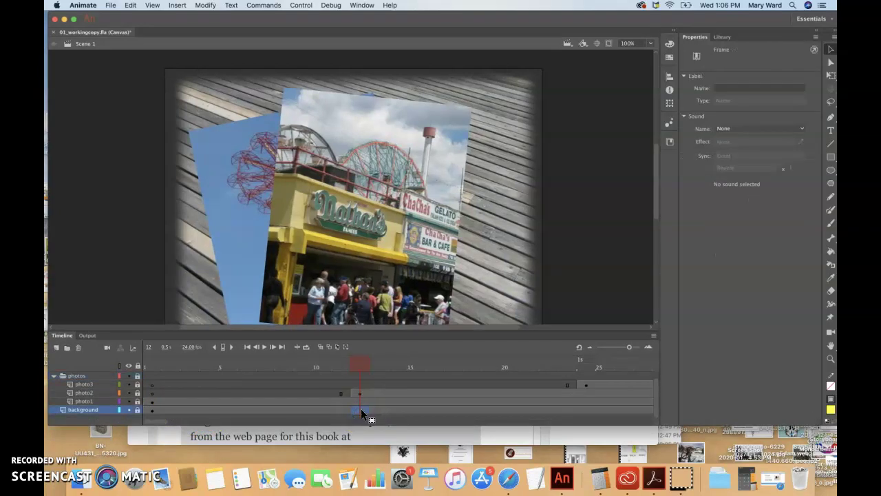
click(360, 401)
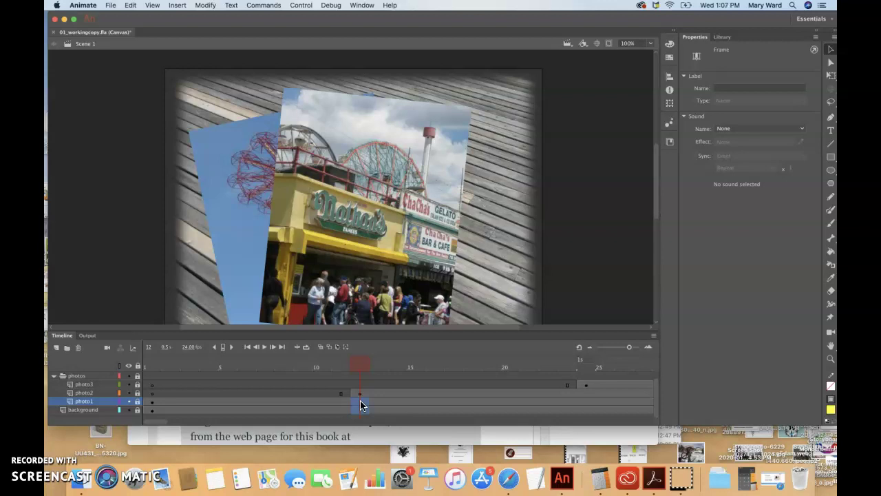
click(177, 5)
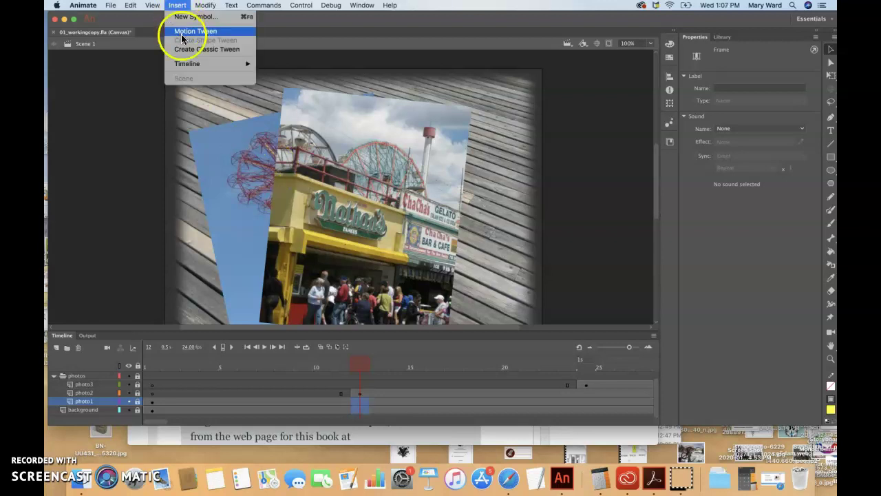
mouse_move(188, 64)
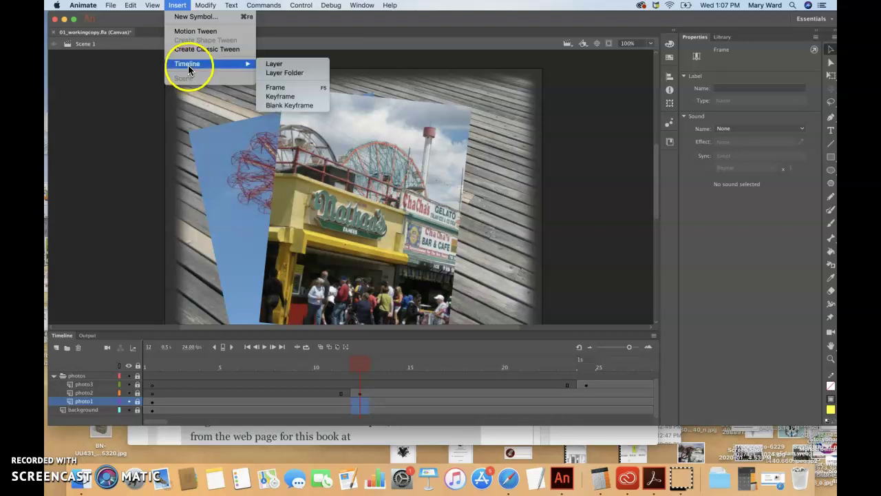
click(285, 96)
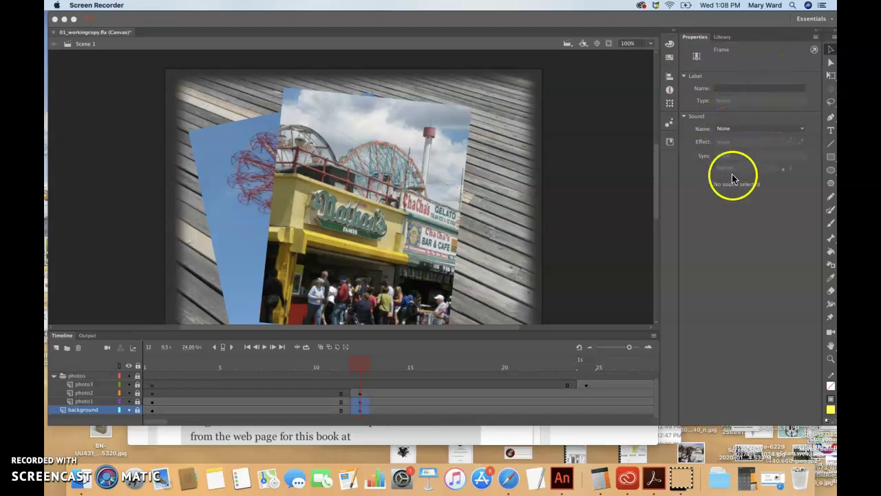
click(468, 37)
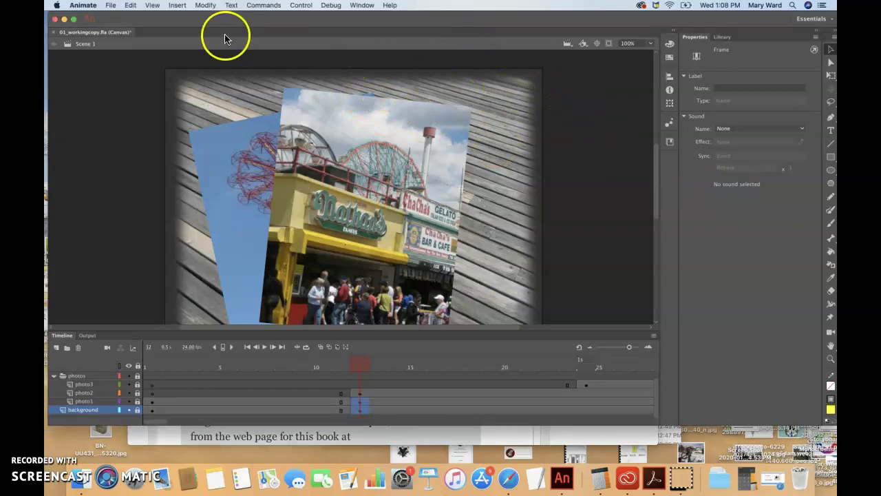
click(177, 5)
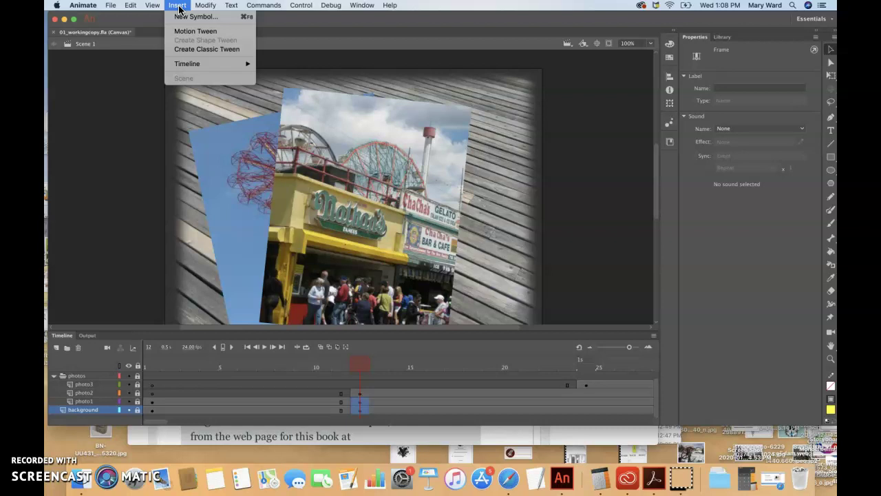
mouse_move(201, 7)
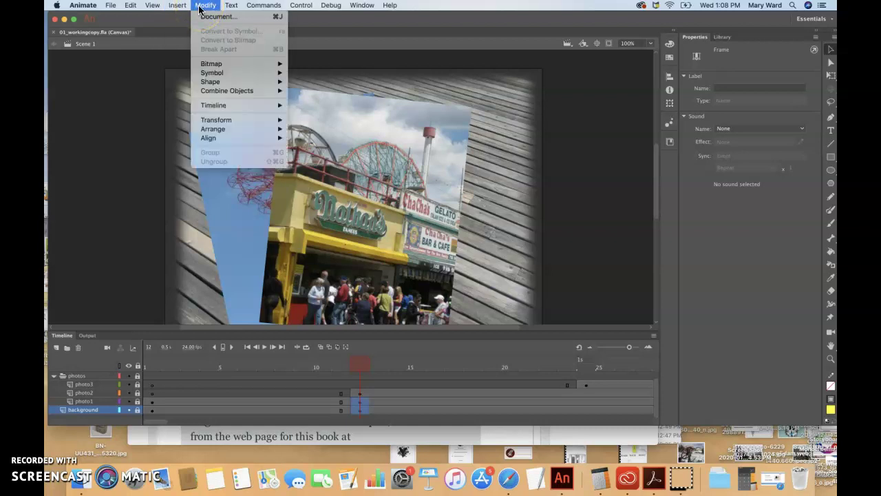
mouse_move(232, 6)
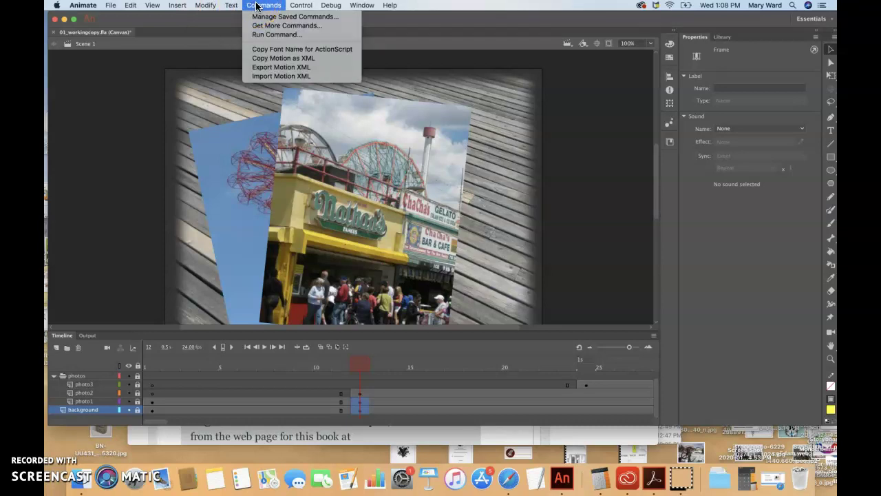
mouse_move(298, 5)
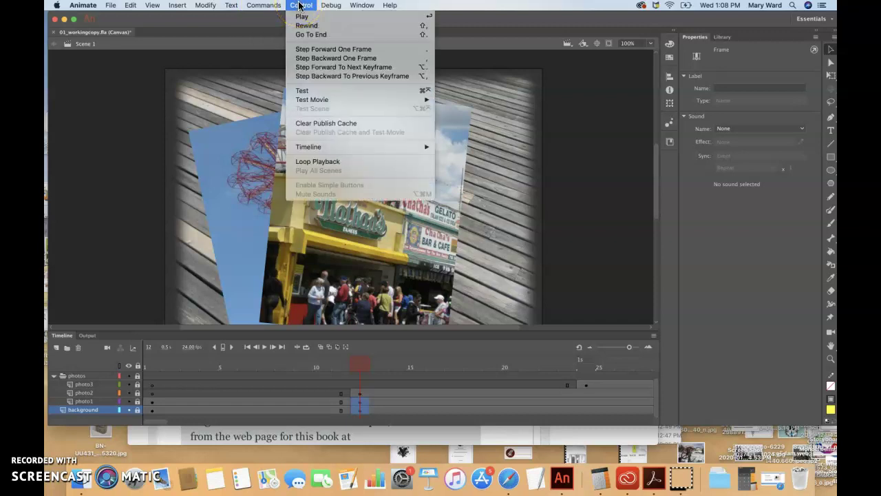
mouse_move(363, 6)
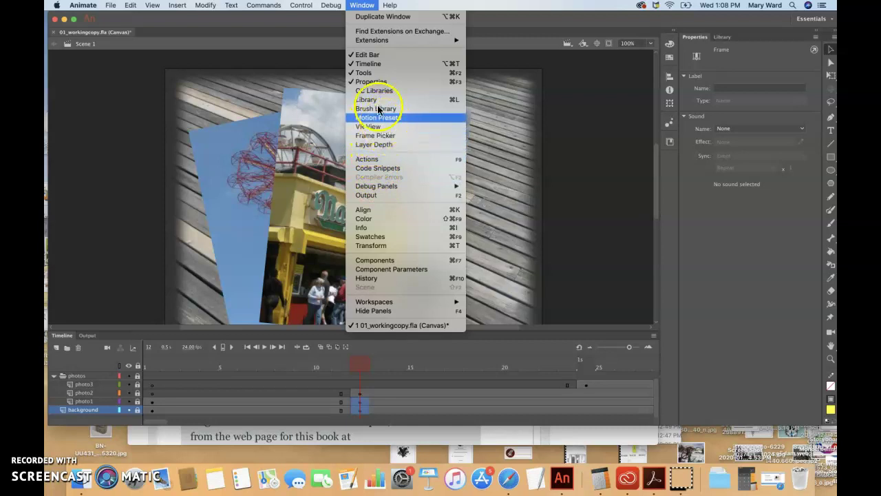
mouse_move(380, 43)
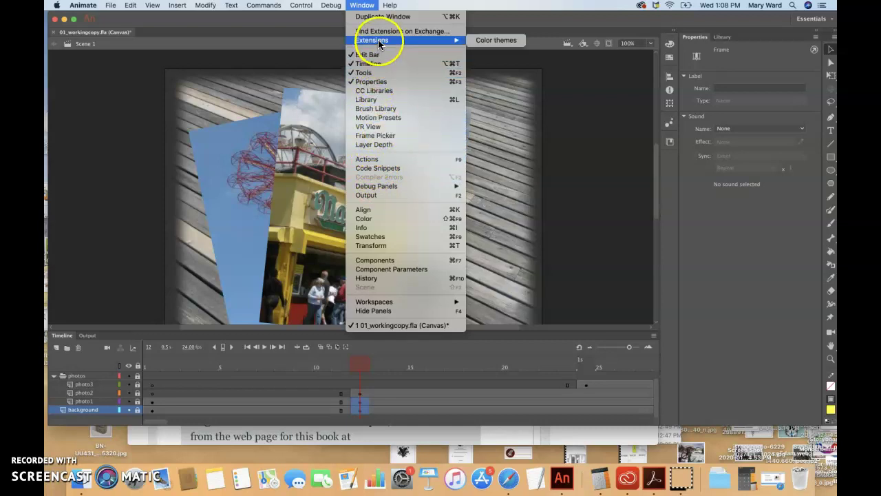
mouse_move(130, 6)
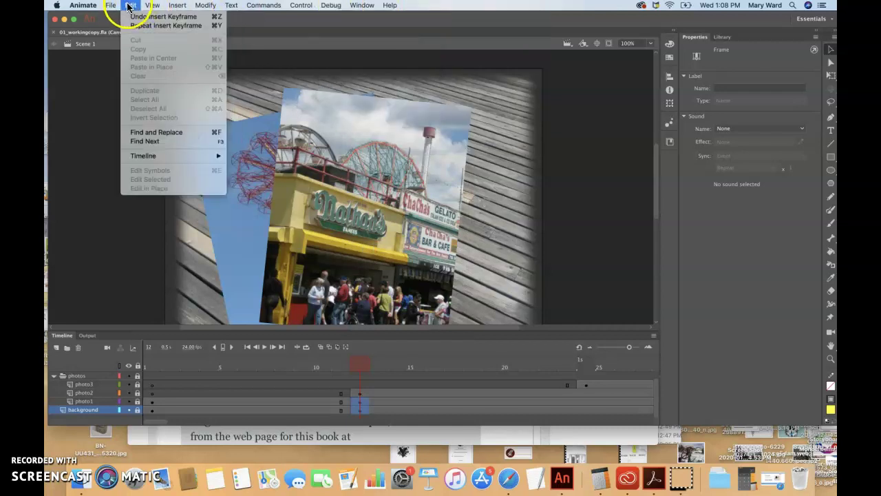
click(147, 5)
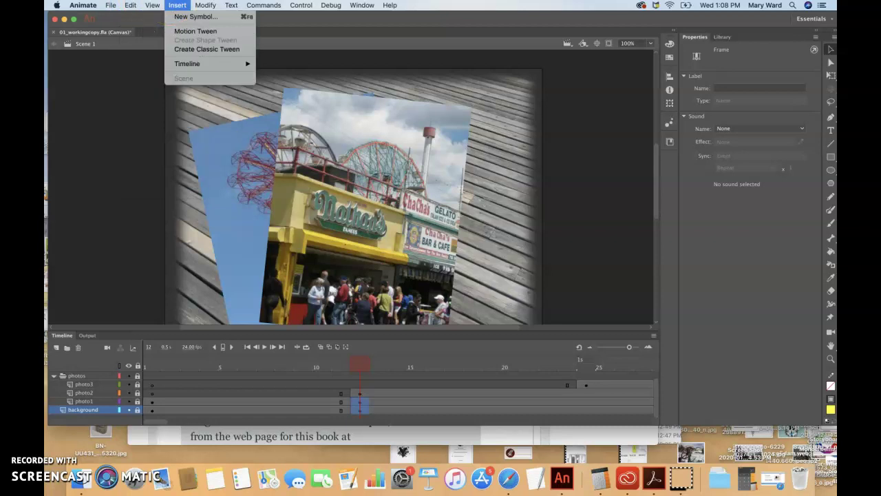
click(177, 5)
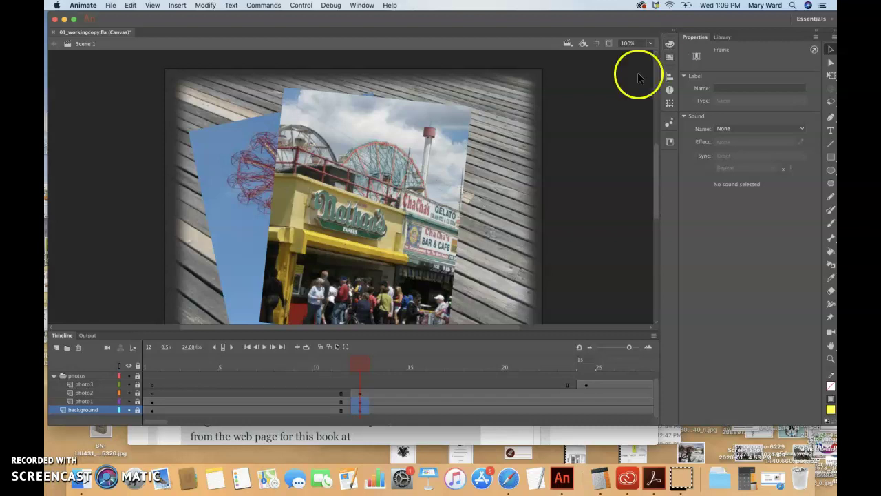
click(64, 435)
click(772, 141)
click(741, 94)
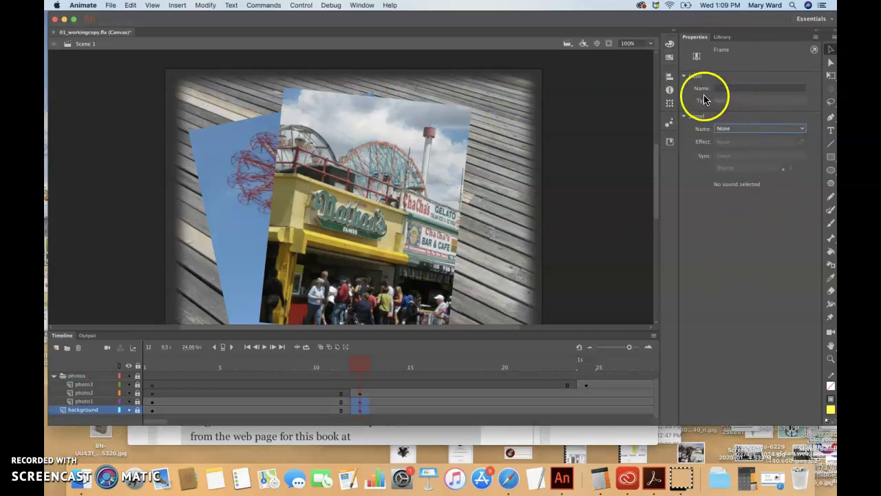
click(720, 52)
click(696, 56)
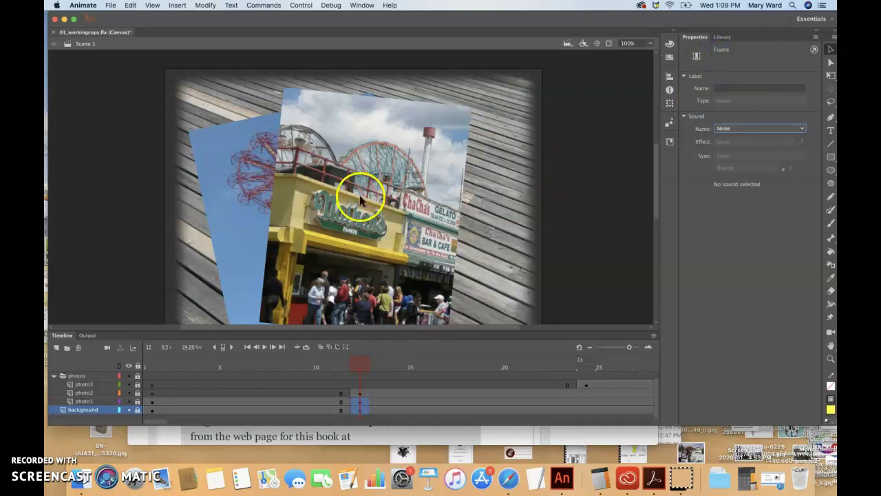
click(204, 6)
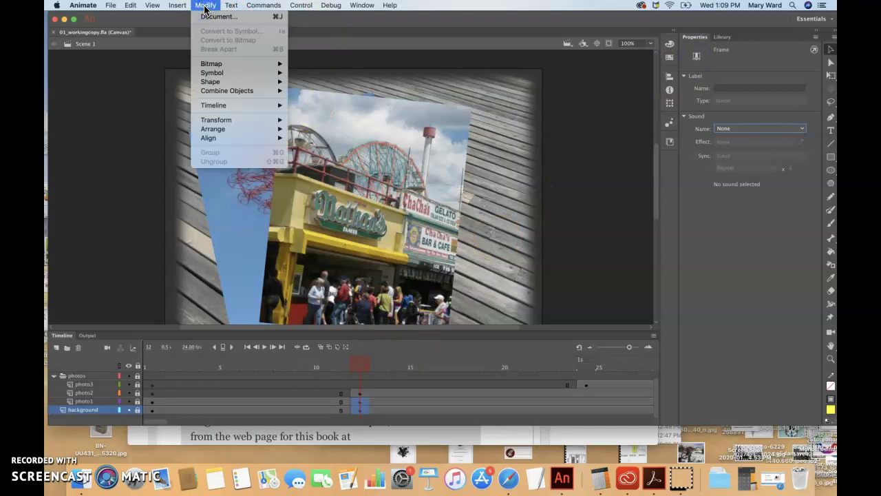
mouse_move(177, 5)
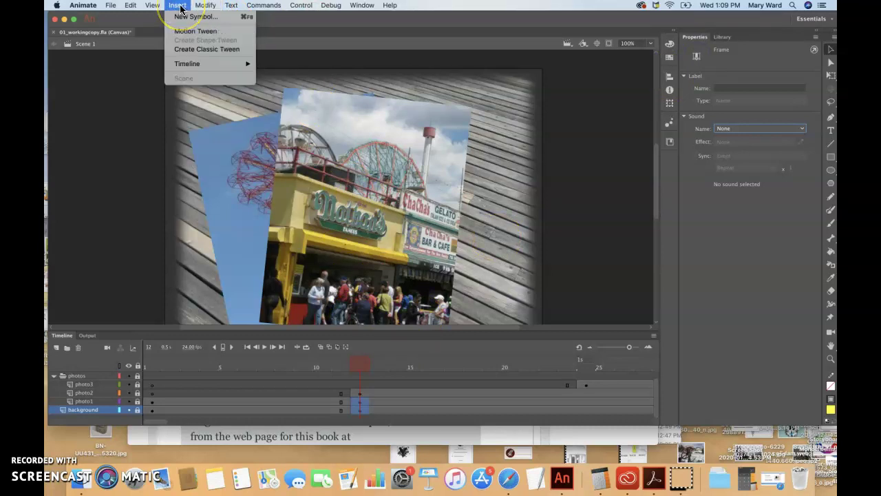
mouse_move(188, 65)
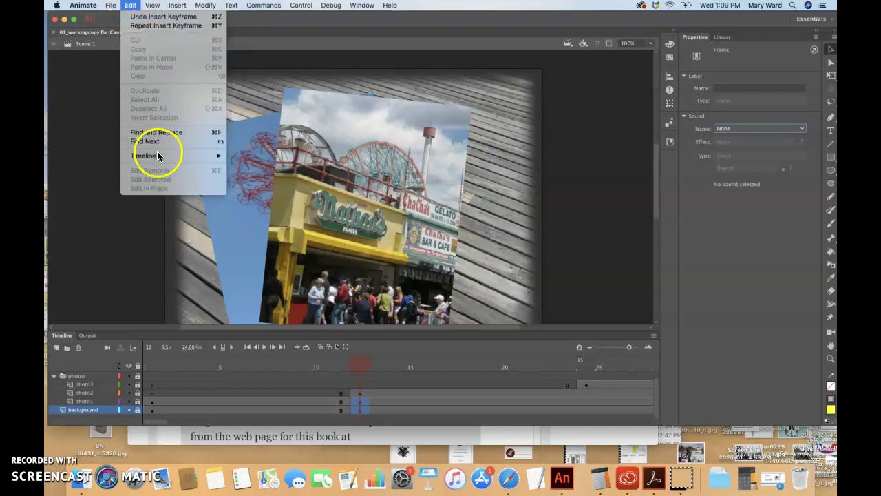
mouse_move(157, 155)
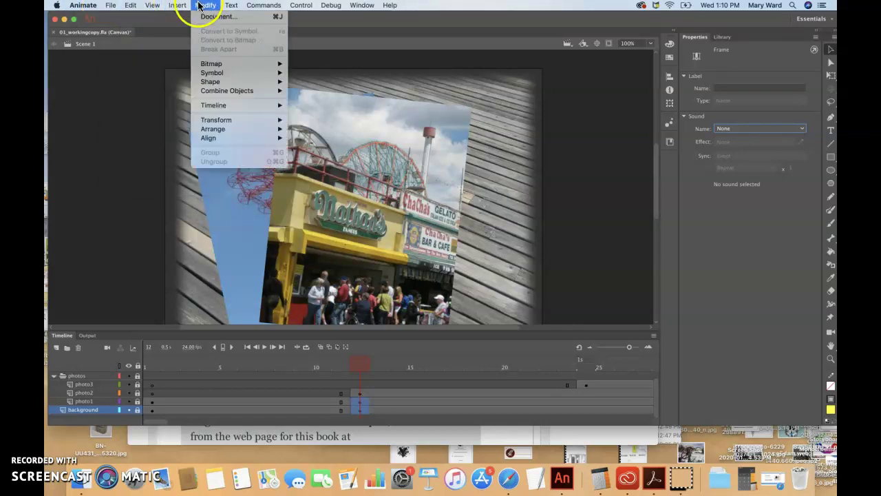
mouse_move(214, 93)
mouse_move(215, 108)
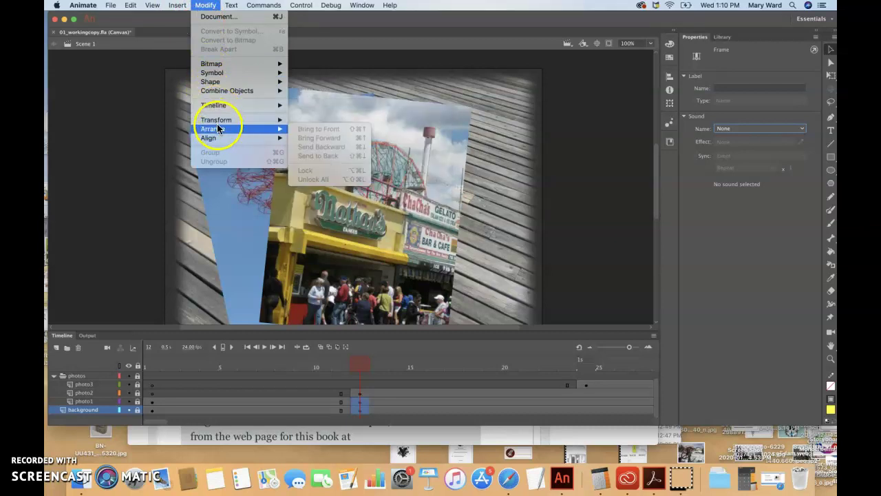
mouse_move(233, 7)
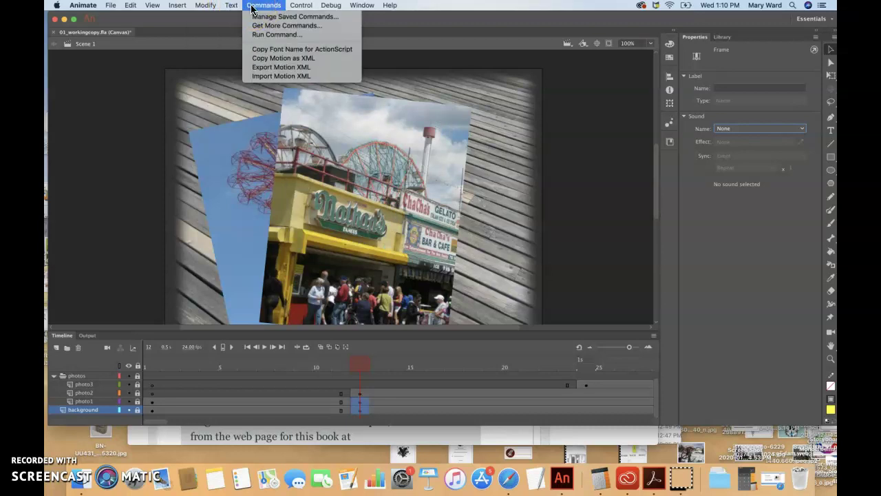
mouse_move(293, 7)
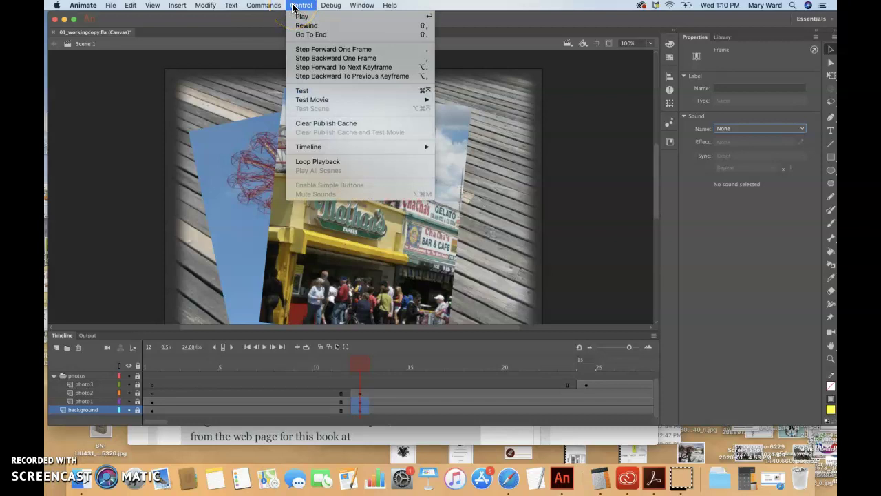
mouse_move(357, 5)
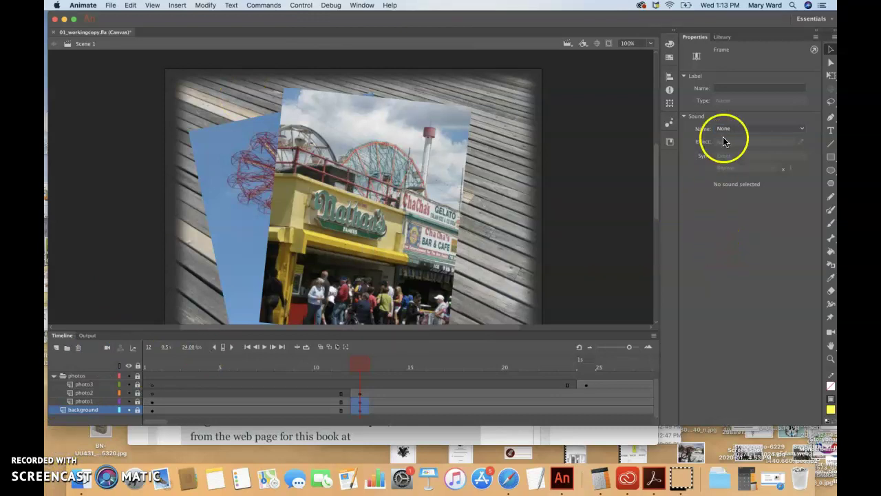
drag(359, 411, 359, 411)
click(732, 185)
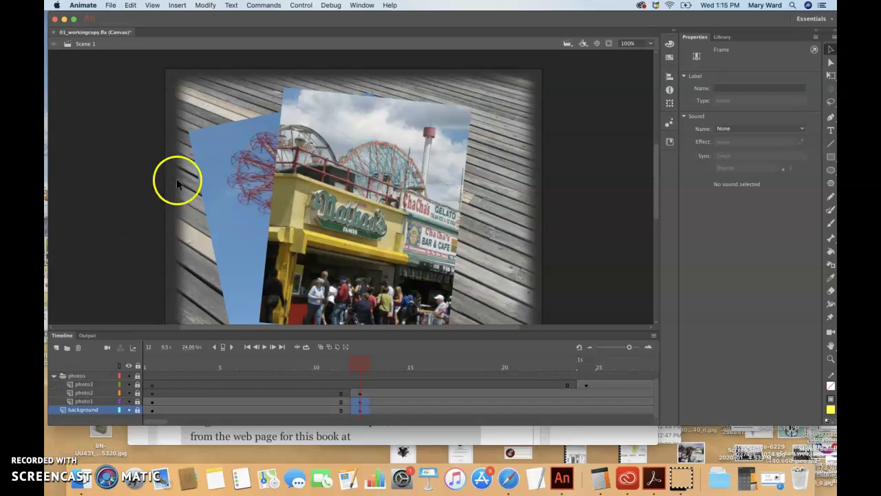
Open the History panel and step back one action to the photo1 frame selection
click(362, 5)
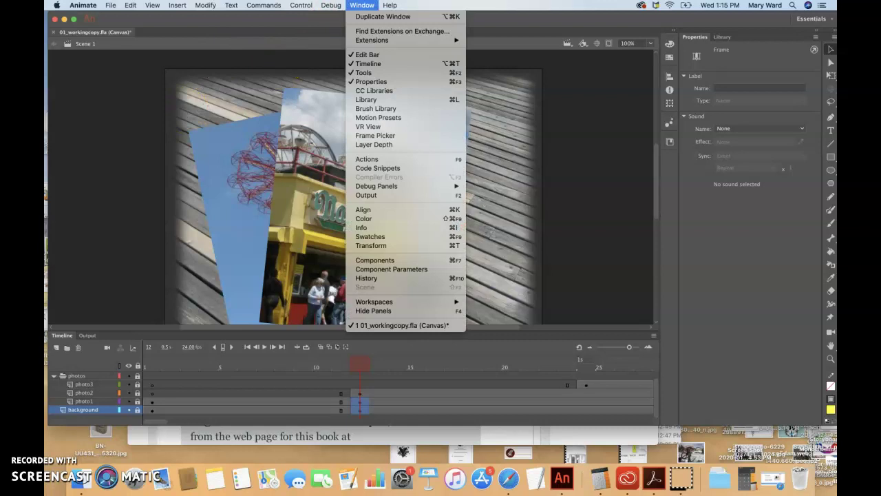
click(383, 278)
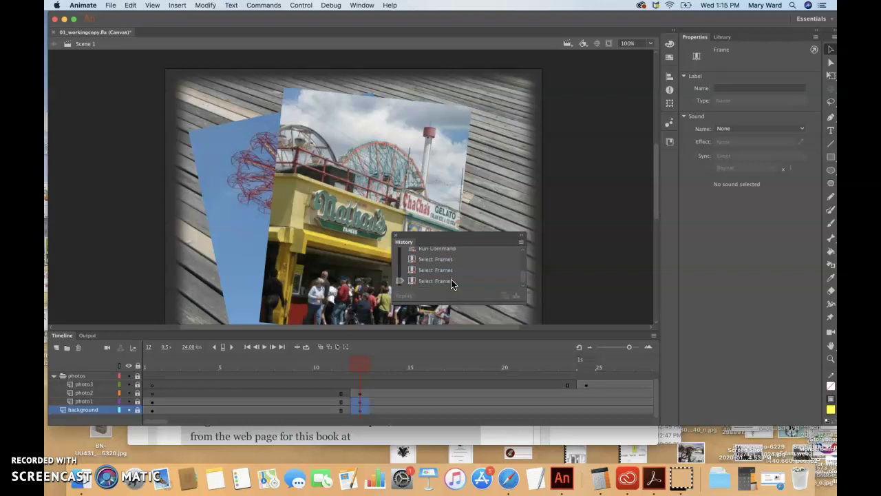
click(402, 281)
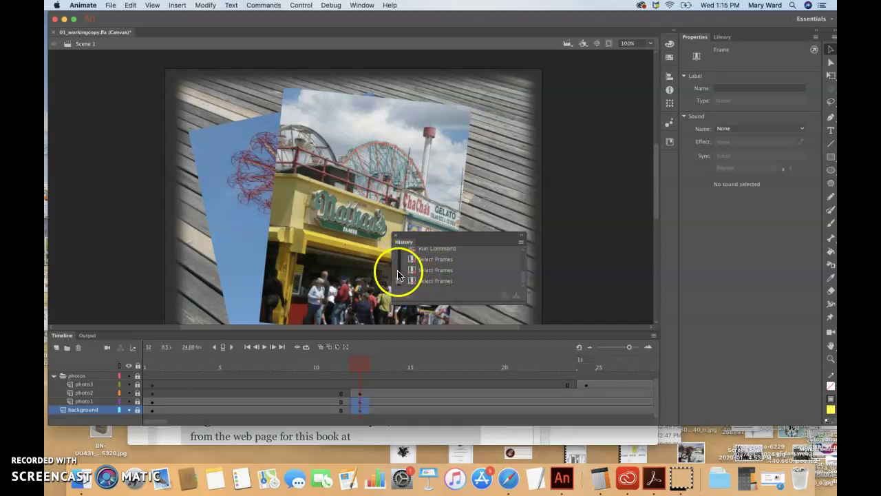
click(410, 274)
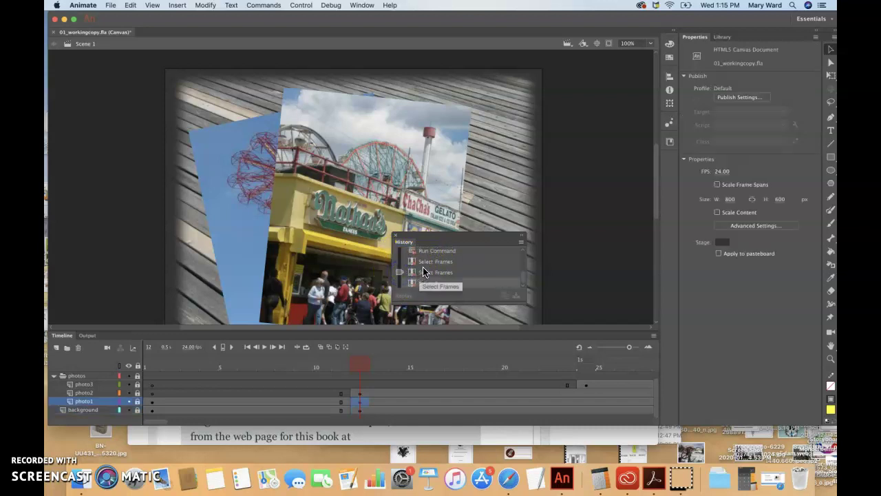
Return the history to the last Select Frames action and close the History panel
click(428, 262)
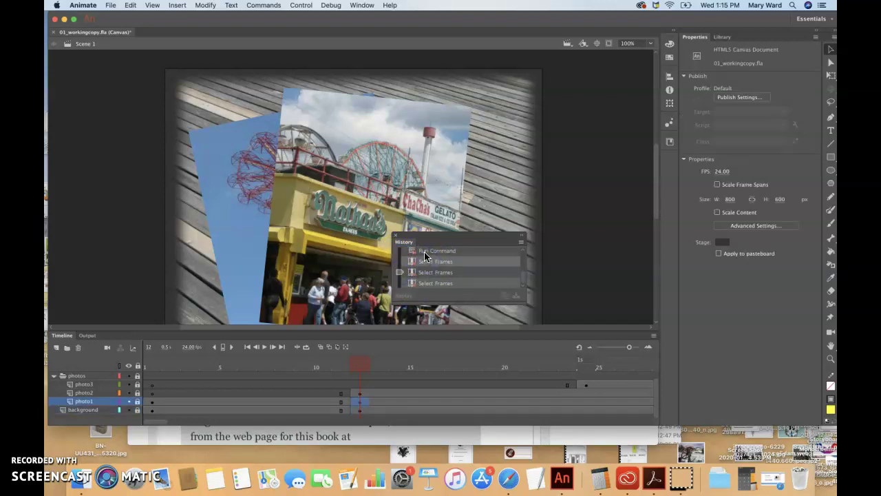
click(429, 282)
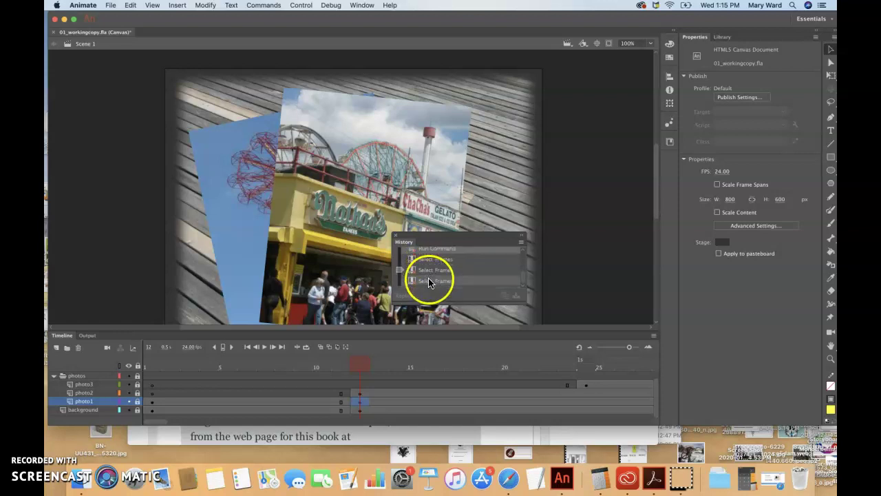
click(429, 281)
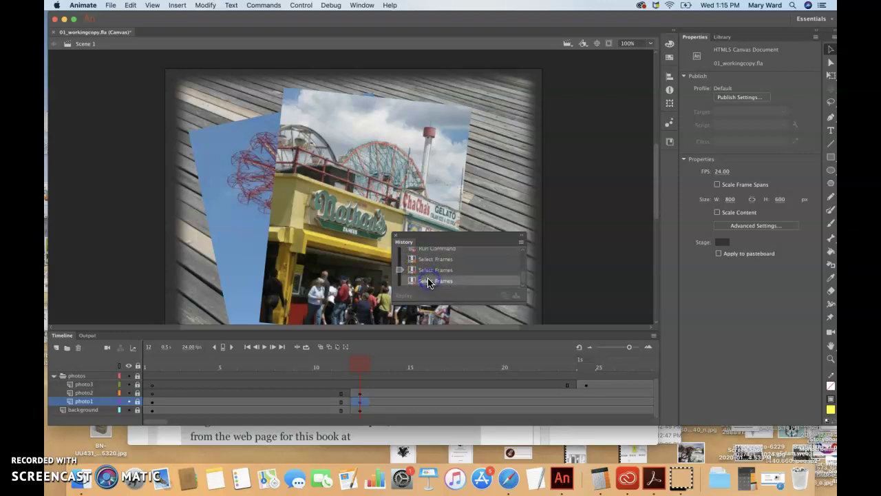
click(400, 280)
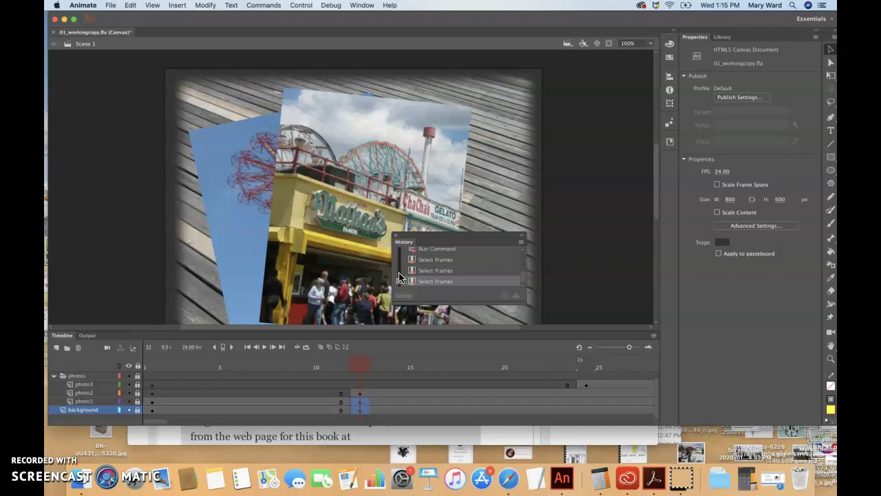
drag(399, 277, 396, 239)
click(361, 5)
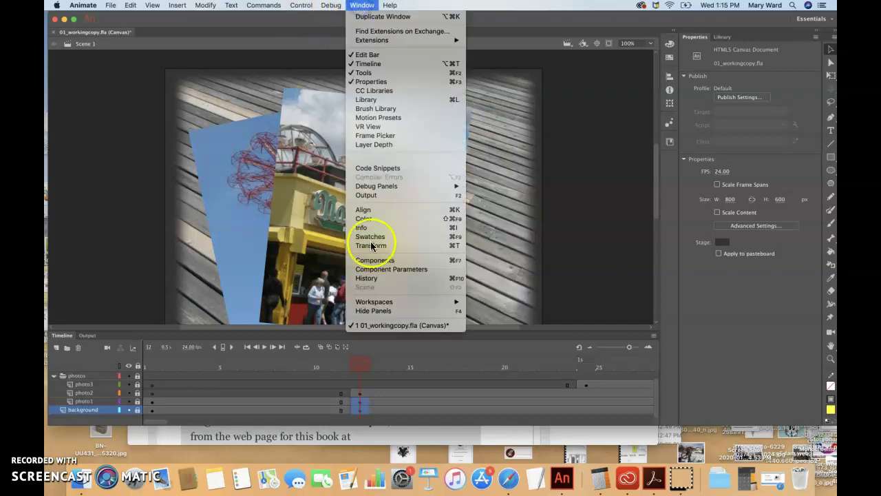
click(359, 6)
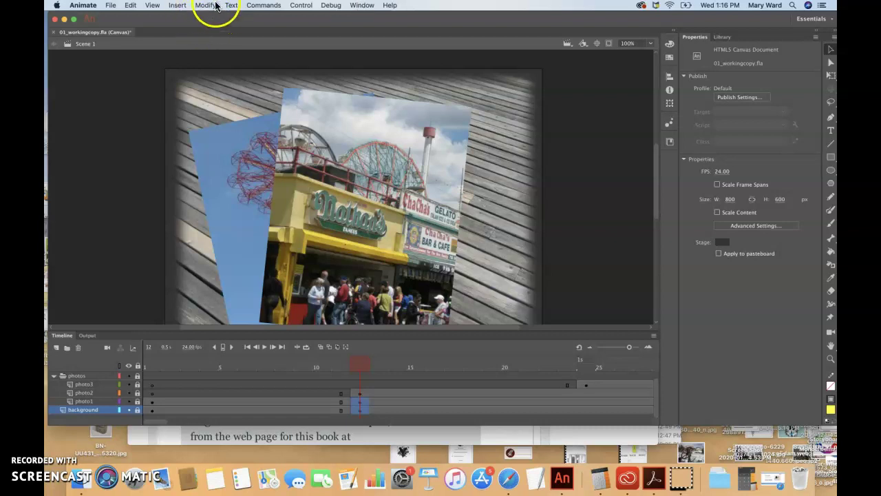
Play the animation from frame 12 to the end of the timeline, and run Play once more
click(303, 7)
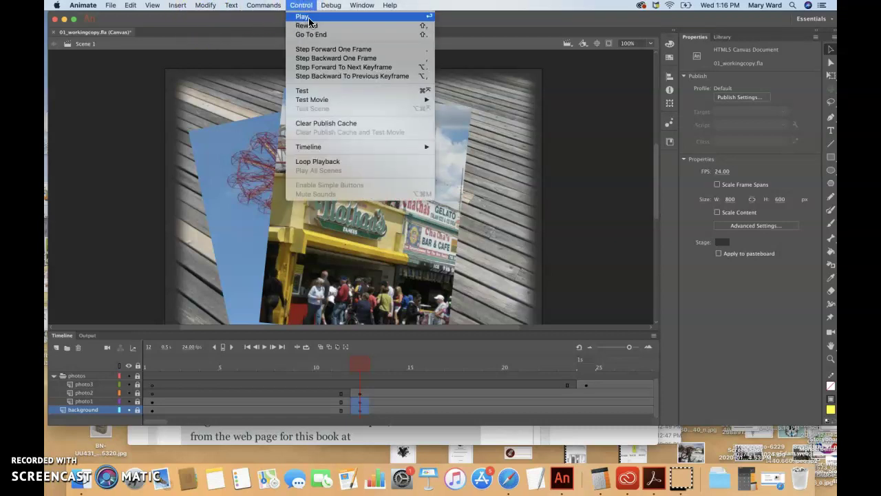
click(309, 18)
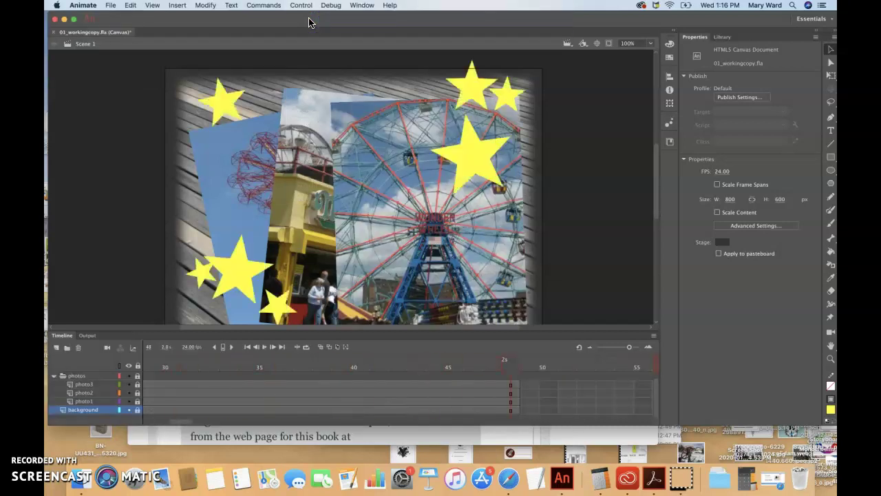
click(300, 6)
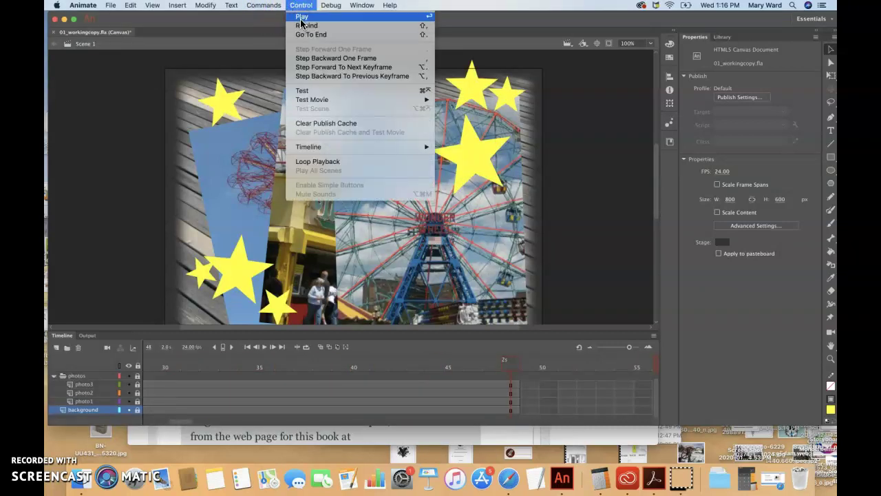
click(300, 17)
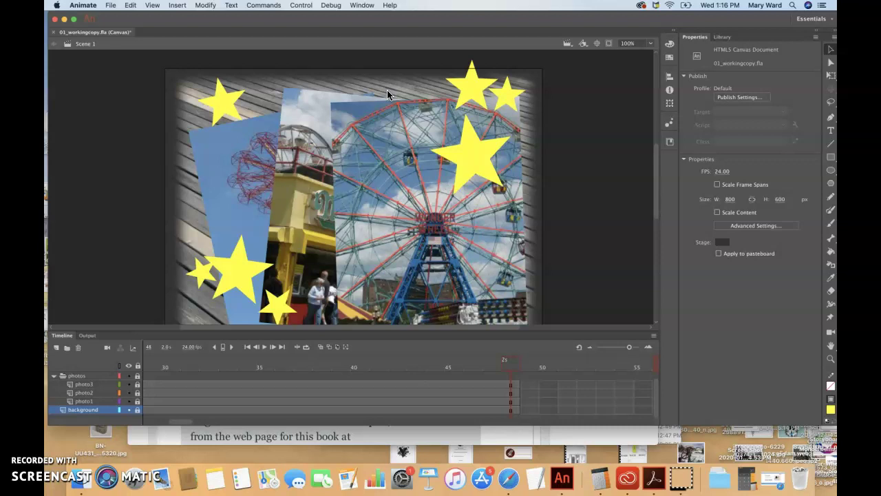
Test the movie in the browser, close the preview window, and return to the Timeline
click(301, 5)
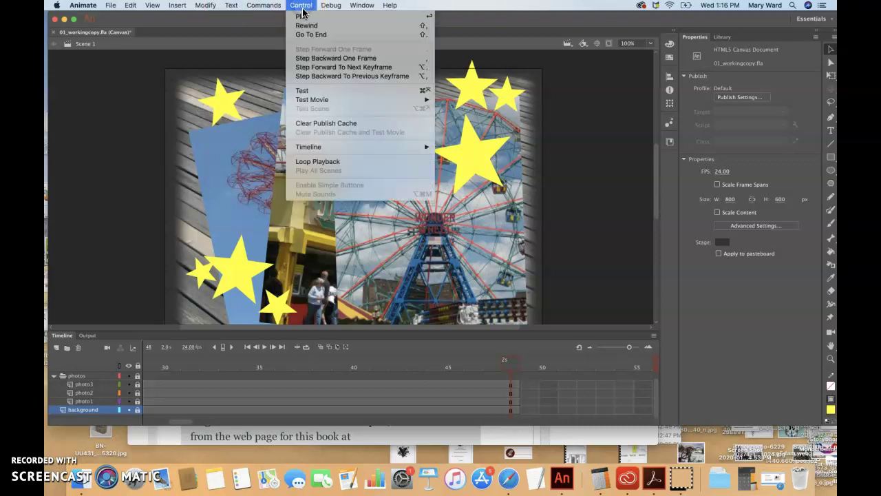
click(306, 90)
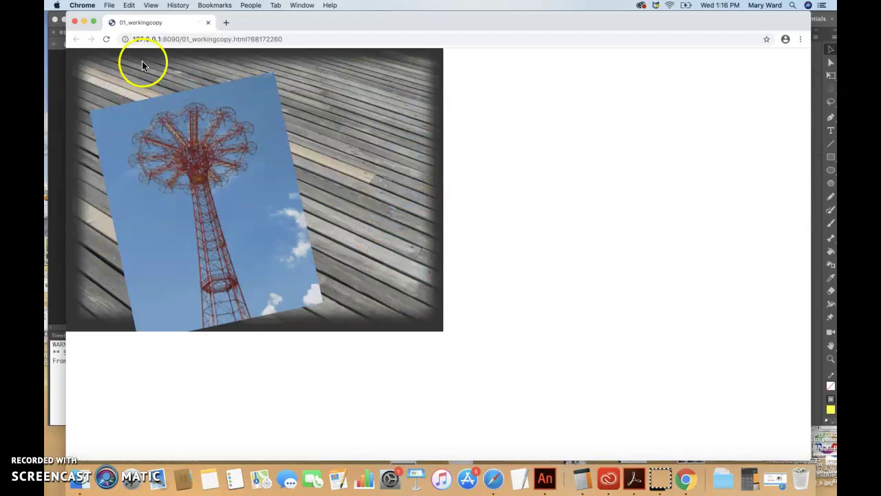
click(74, 22)
click(329, 28)
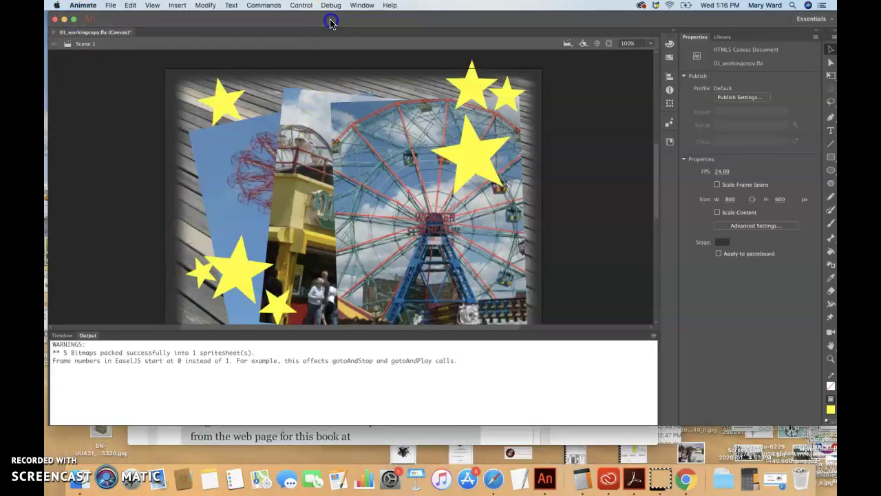
click(63, 336)
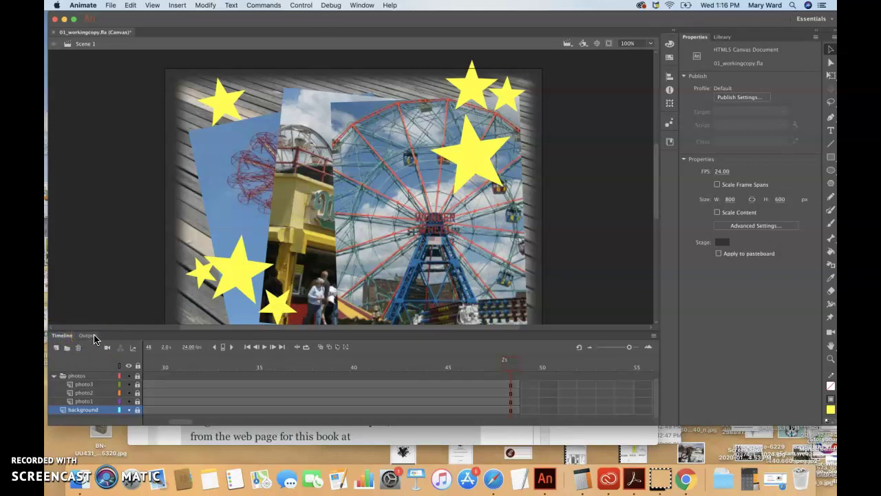
Save the full-size animation under its current file name
click(69, 437)
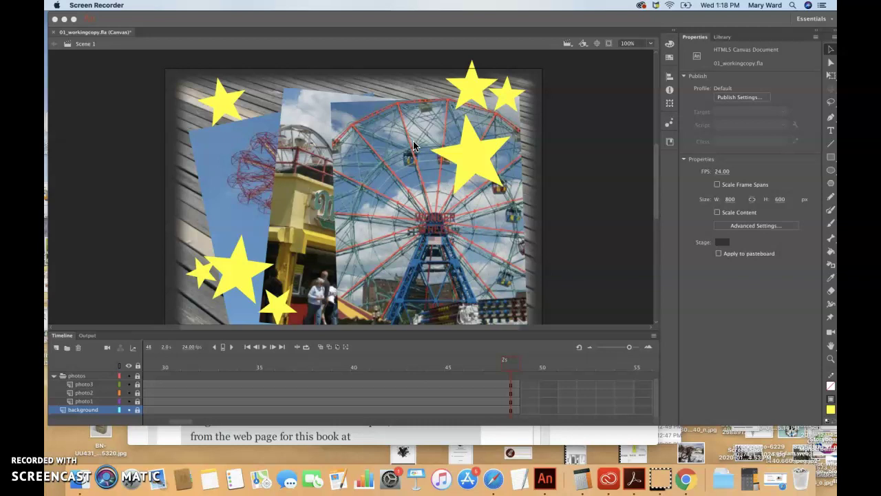
click(103, 165)
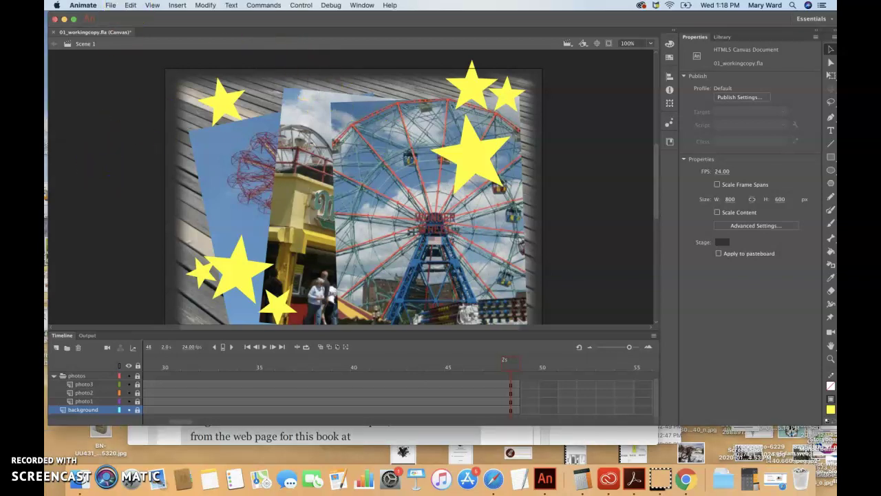
click(110, 4)
click(121, 81)
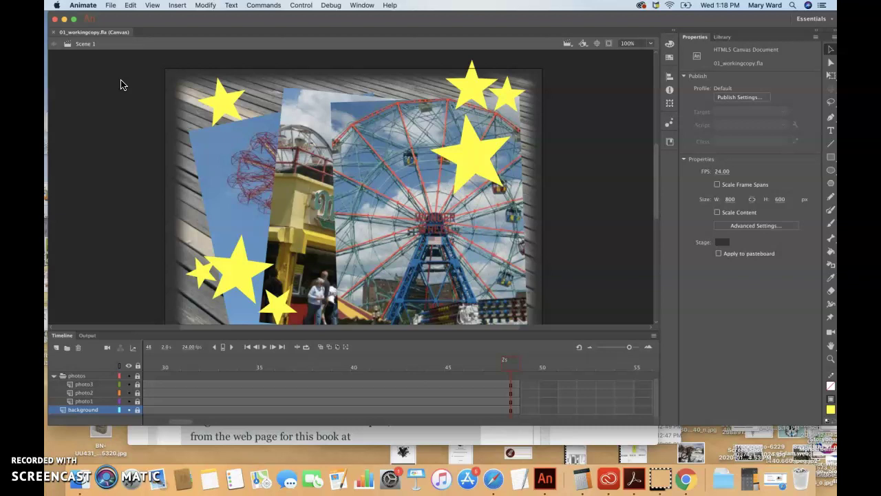
Open the advanced document settings and set the stage size to 400 by 300 pixels
click(756, 226)
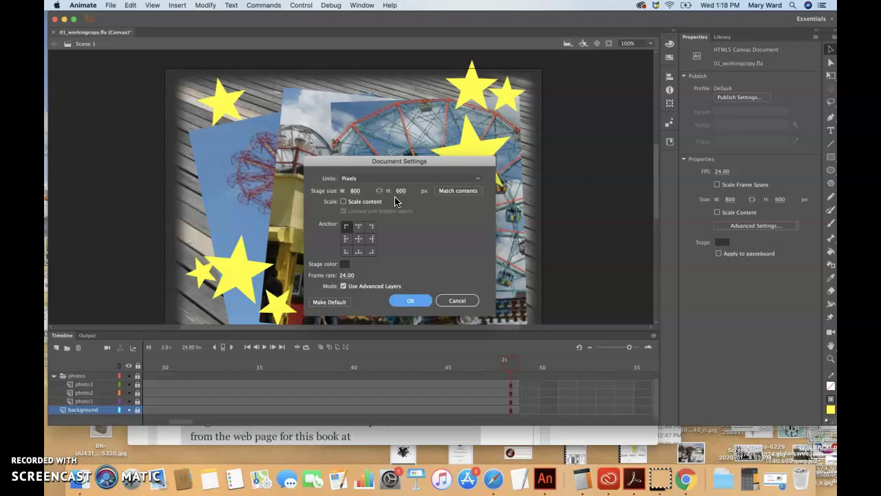
click(351, 191)
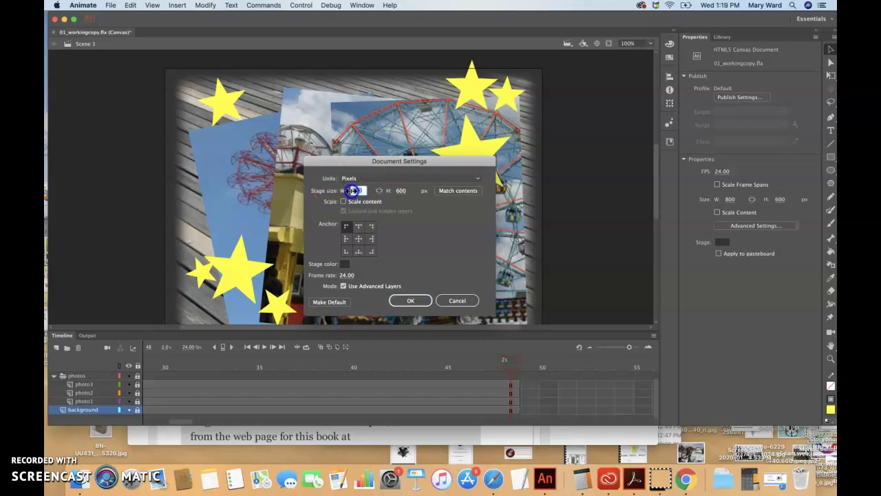
text(400)
click(362, 191)
click(402, 190)
key(BackSpace)
text(300)
Turn on scaling of content, including locked and hidden layers, and apply the document settings
click(354, 201)
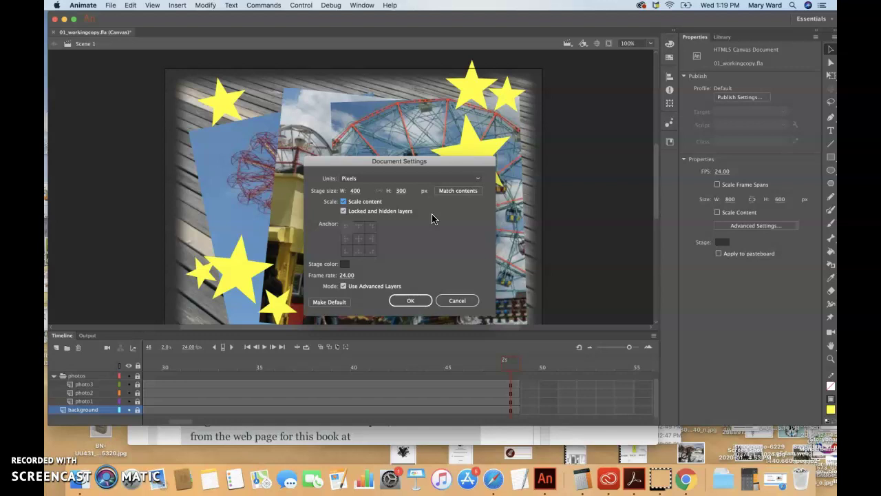
click(359, 241)
click(409, 301)
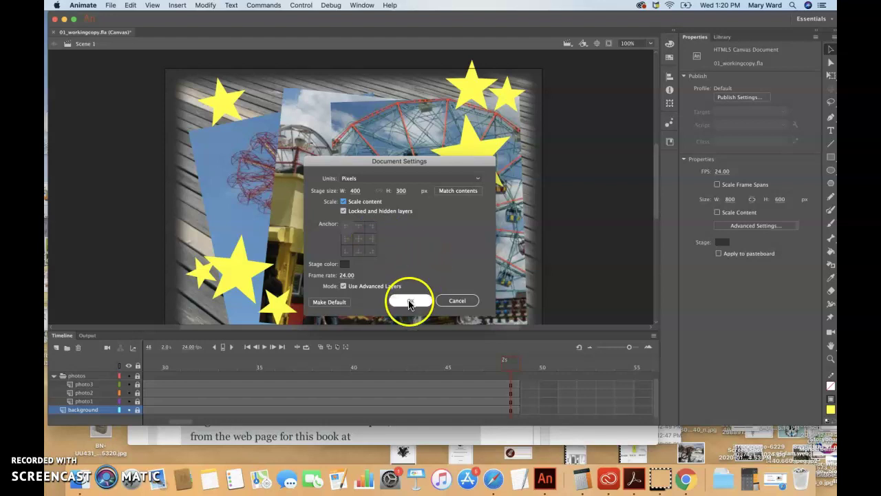
click(351, 280)
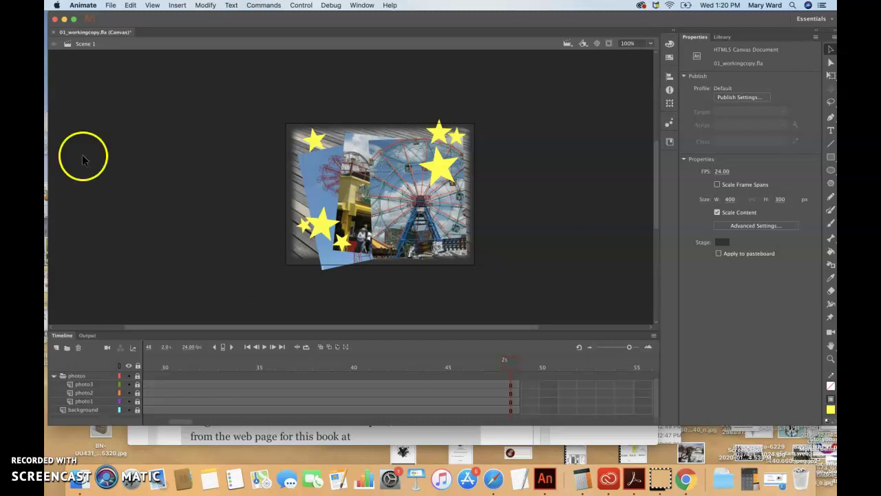
Start saving the document as a copy and browse to the Lesson One folder inside Documents > GDSN 240 - Electronic Design I
click(111, 6)
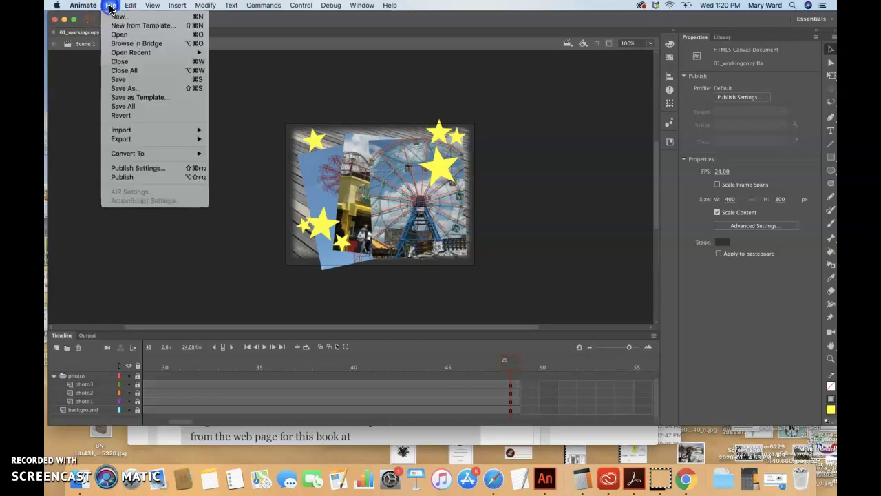
click(122, 88)
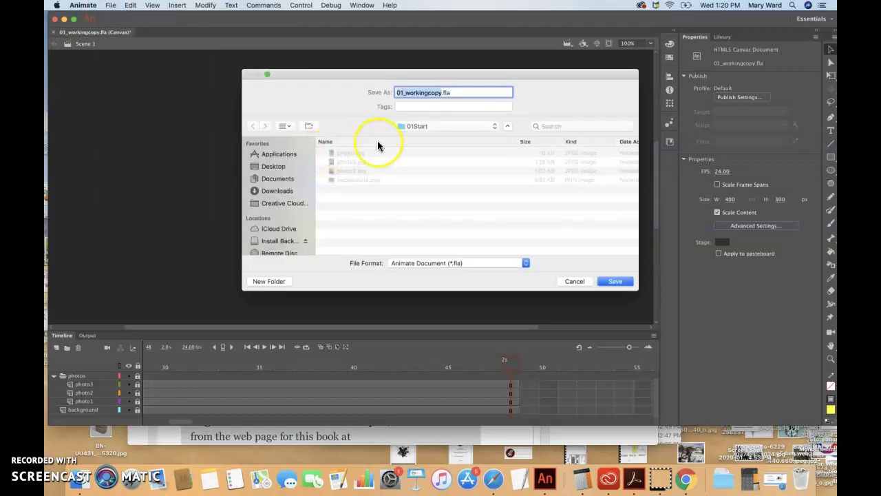
click(282, 179)
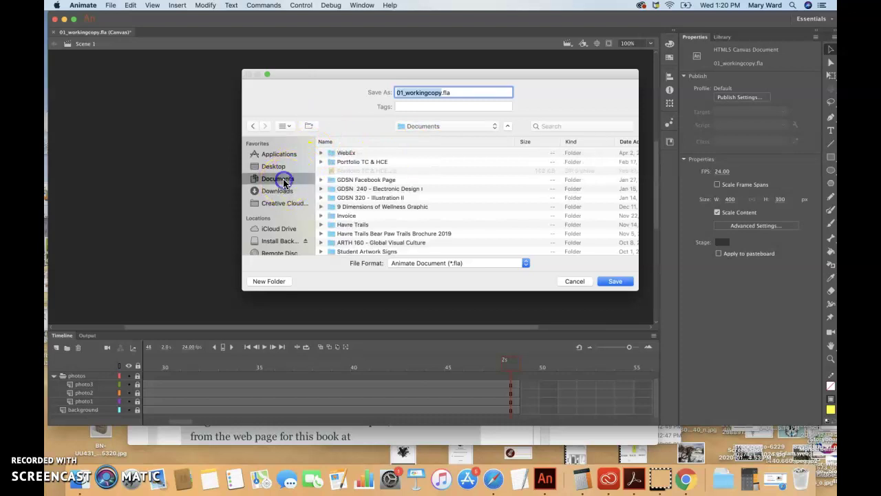
scroll(393, 213, down, 5)
scroll(394, 216, down, 1)
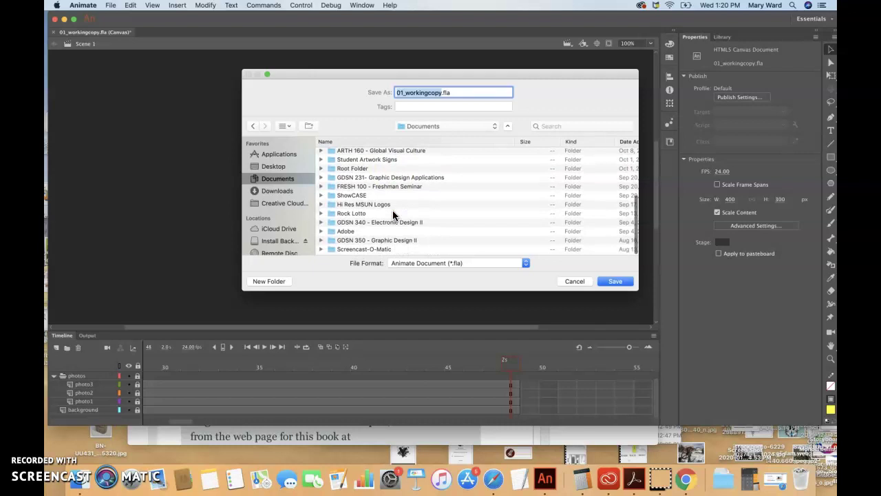
scroll(392, 215, up, 5)
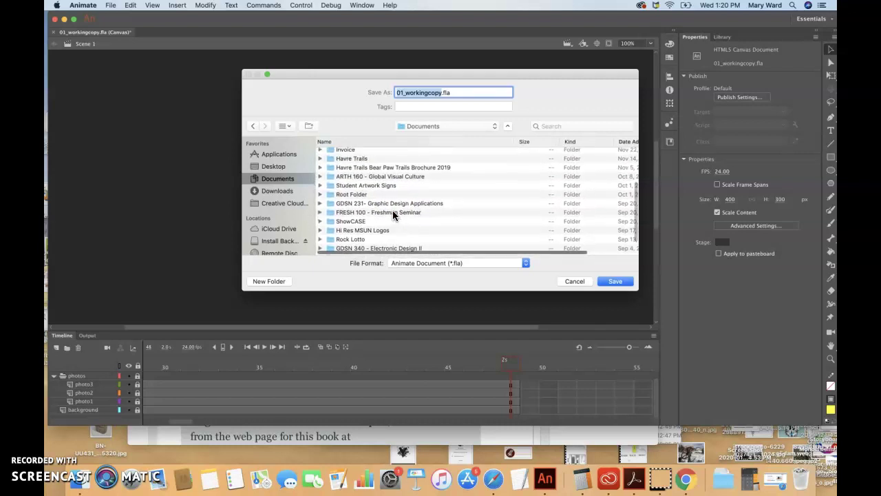
double_click(391, 172)
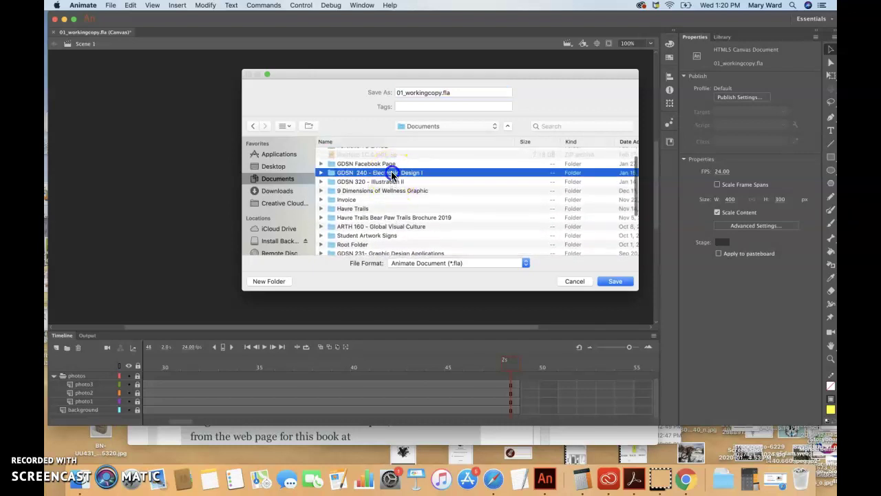
double_click(359, 152)
Name the copy 01_workingcopy_resized.fla and save it as an Animate Document
triple_click(434, 94)
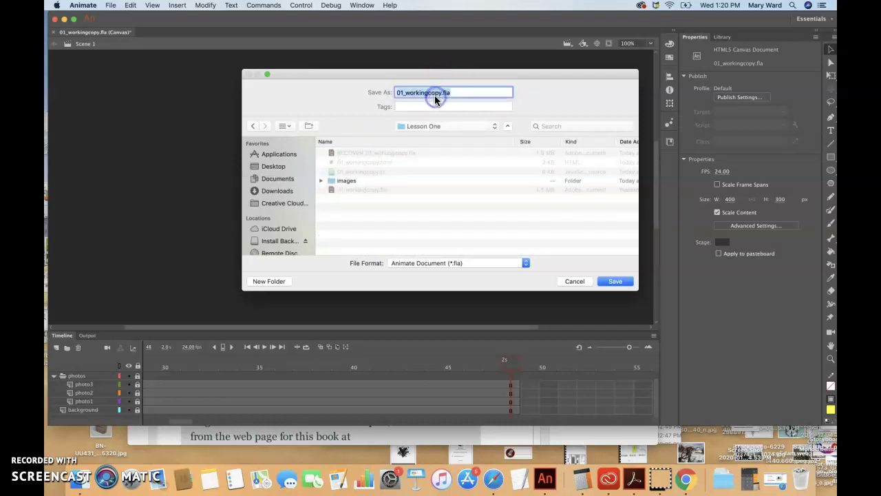
click(441, 92)
click(443, 97)
text(_resized)
click(454, 264)
click(453, 264)
click(610, 282)
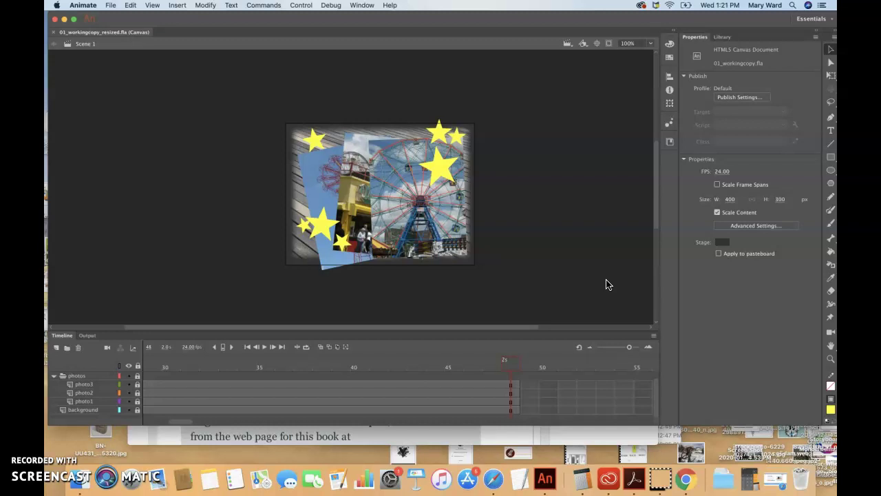
Close the resized document and open 01_workingcopy.fla from the Lesson One folder
click(55, 32)
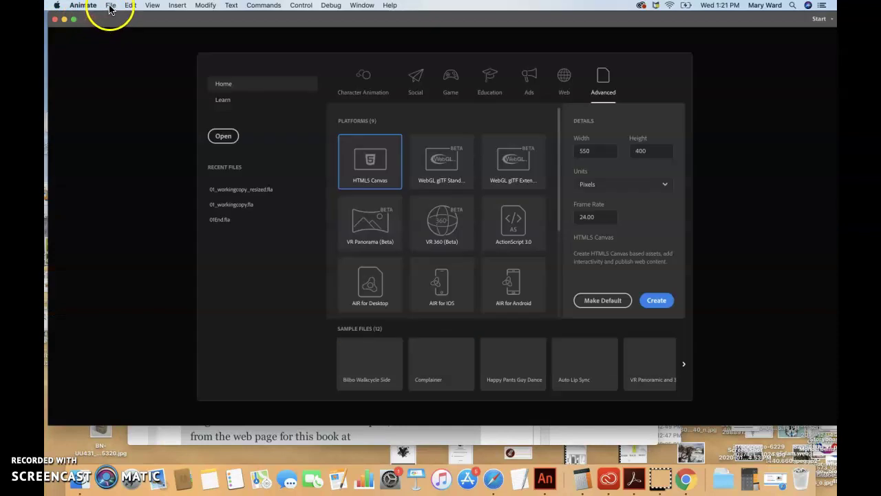
click(110, 4)
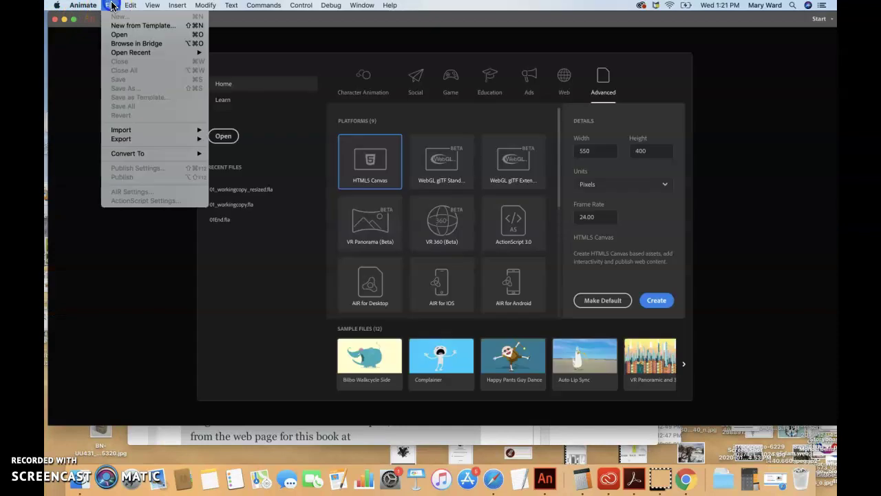
click(119, 36)
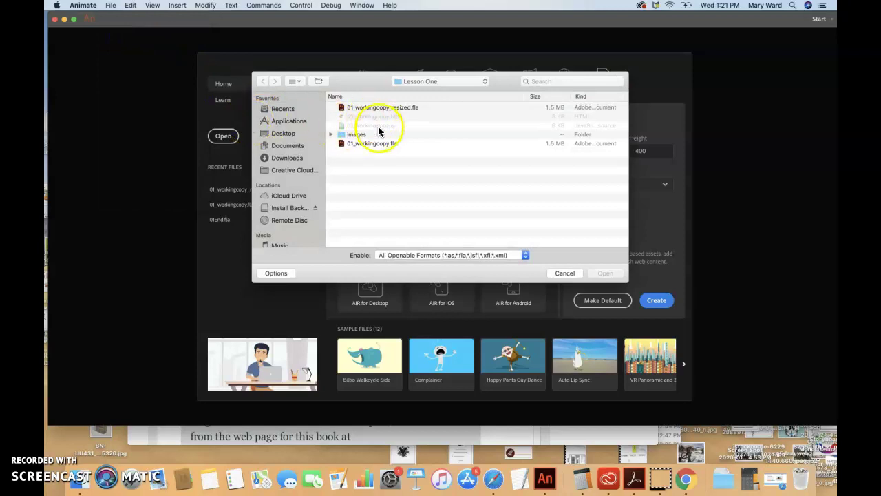
click(370, 143)
click(614, 273)
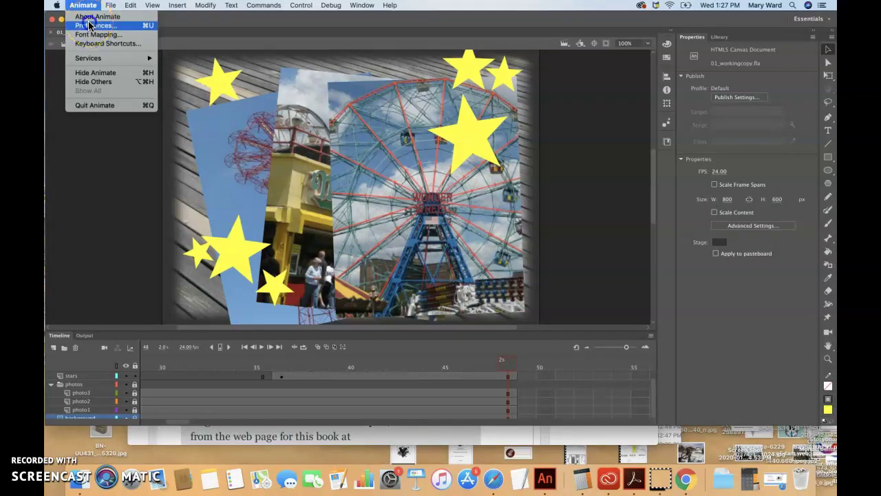
Set Auto-Recovery to every 3 minutes in the general preferences, keeping it enabled, and apply
click(89, 25)
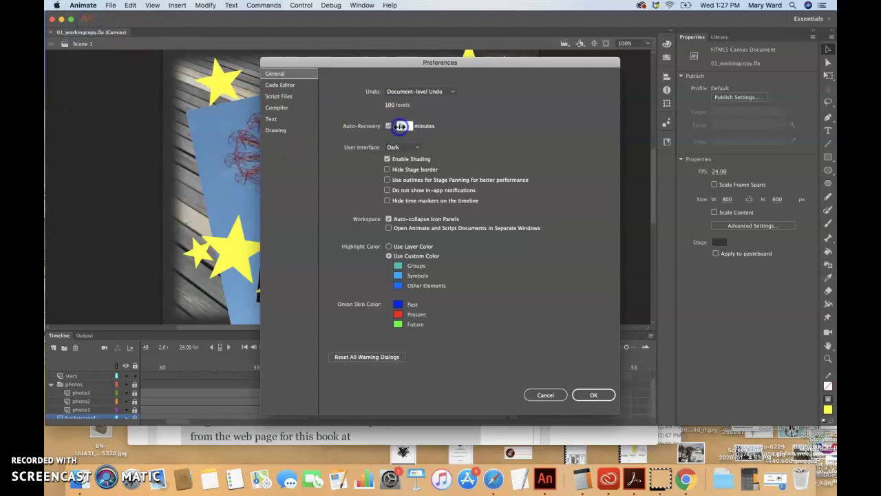
click(389, 127)
click(389, 126)
text(3)
click(412, 128)
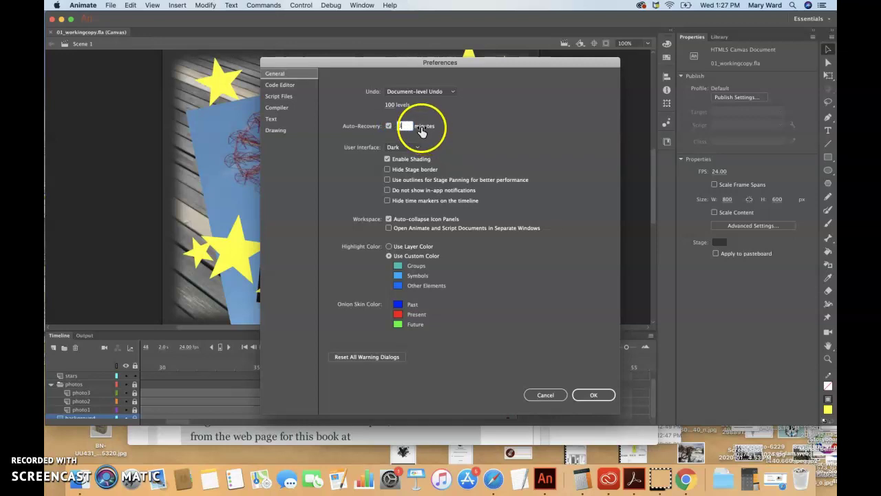
click(416, 127)
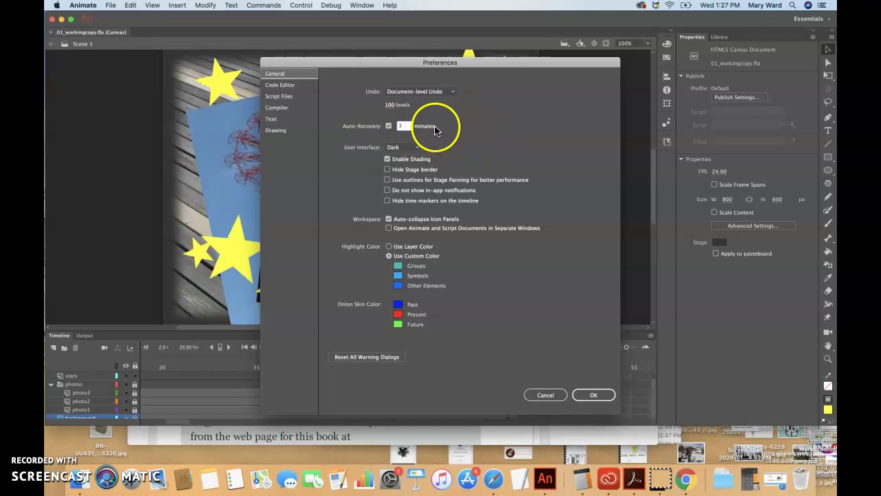
click(589, 394)
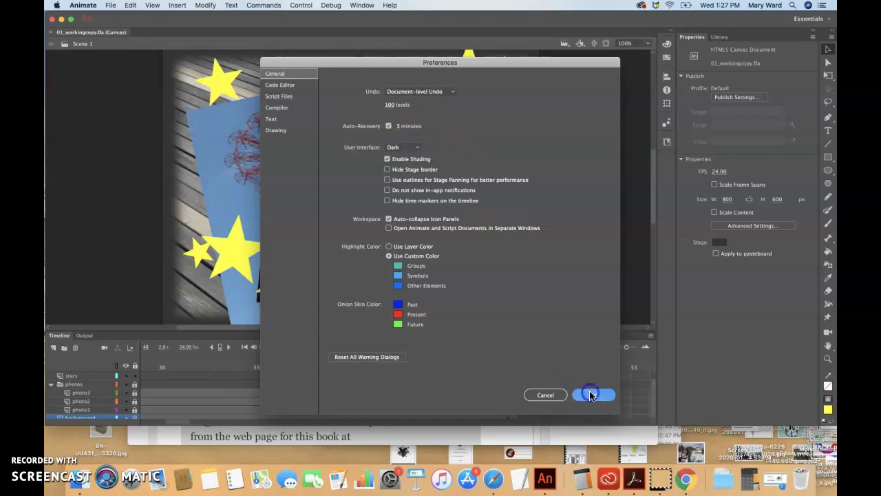
Minimize Animate, switch to Safari, and show the Adobe Animate Lesson One assignment on the Week 13 - Electronic Design I page
click(60, 442)
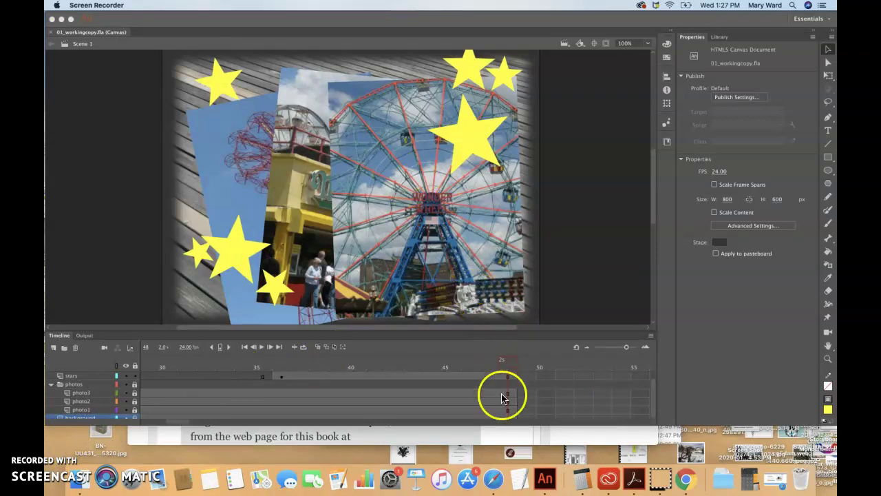
click(493, 482)
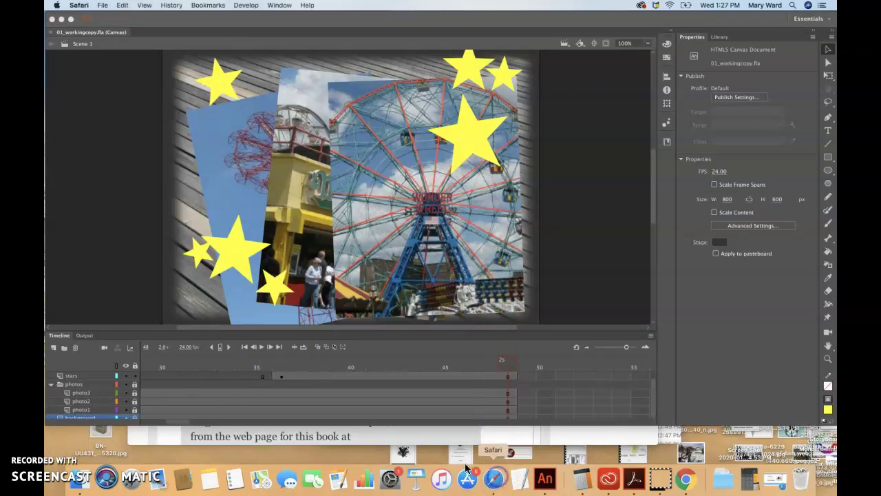
click(61, 19)
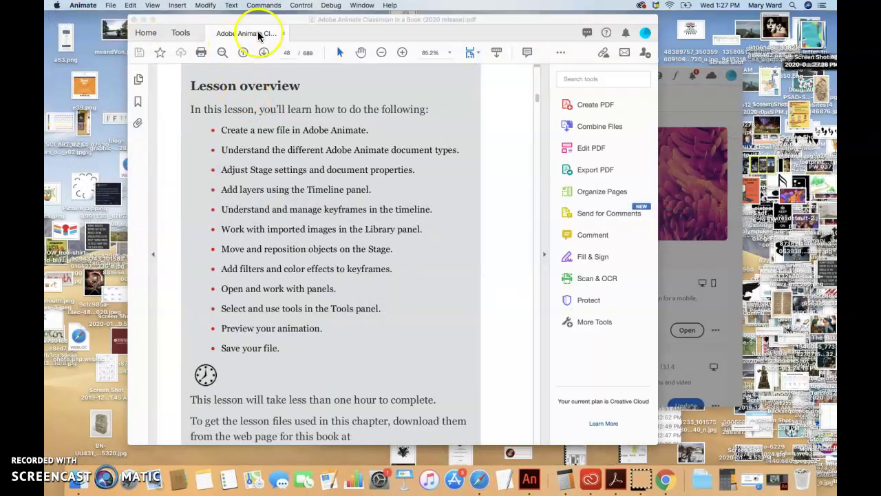
click(757, 480)
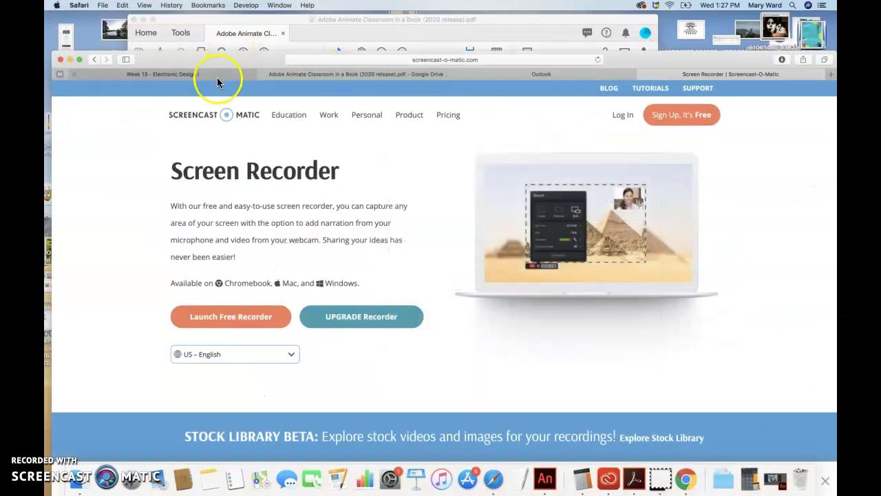
click(217, 78)
scroll(433, 348, down, 2)
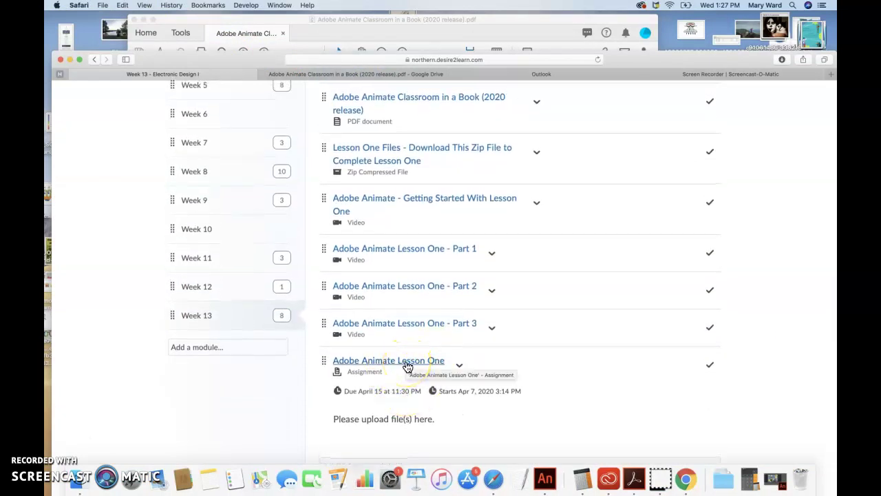
click(399, 422)
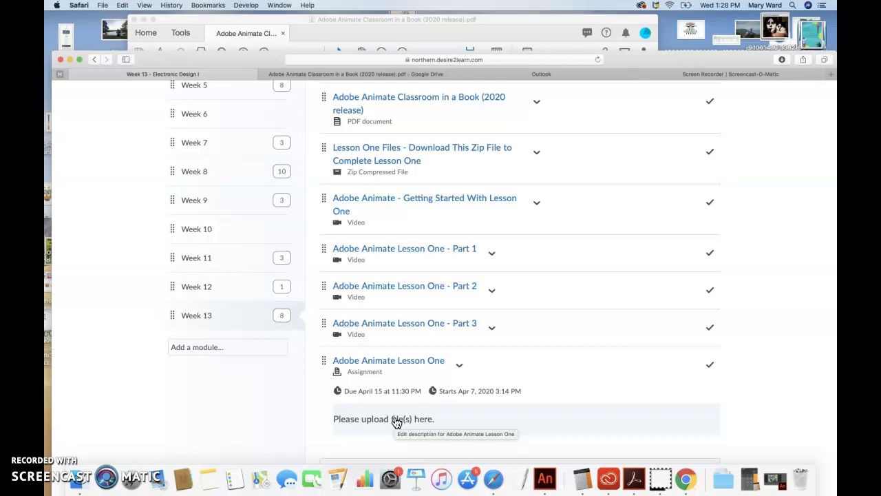
click(495, 388)
click(473, 397)
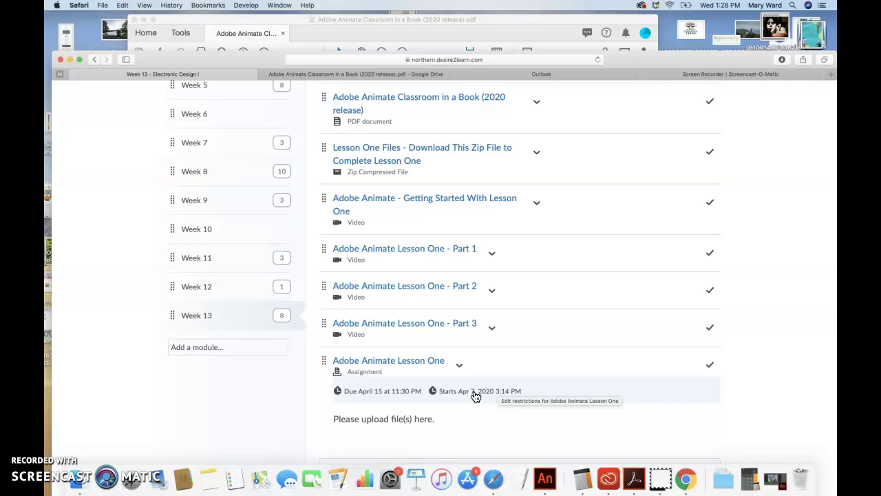
click(132, 429)
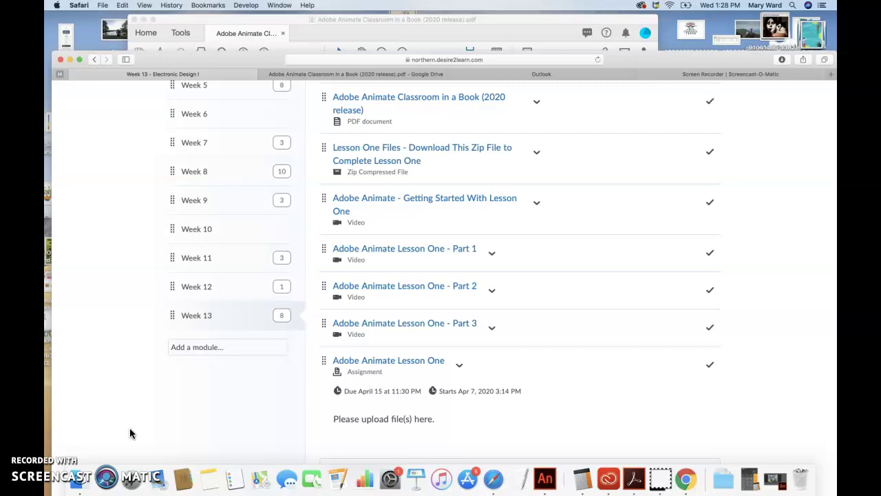
click(65, 430)
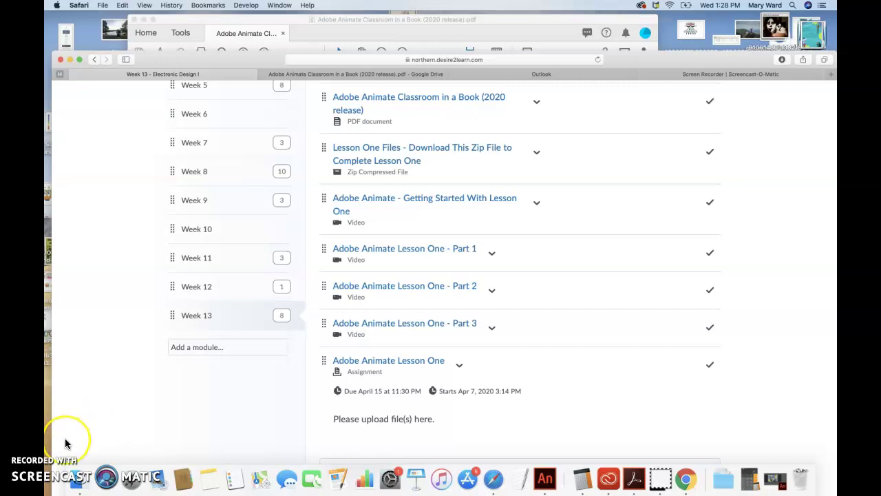